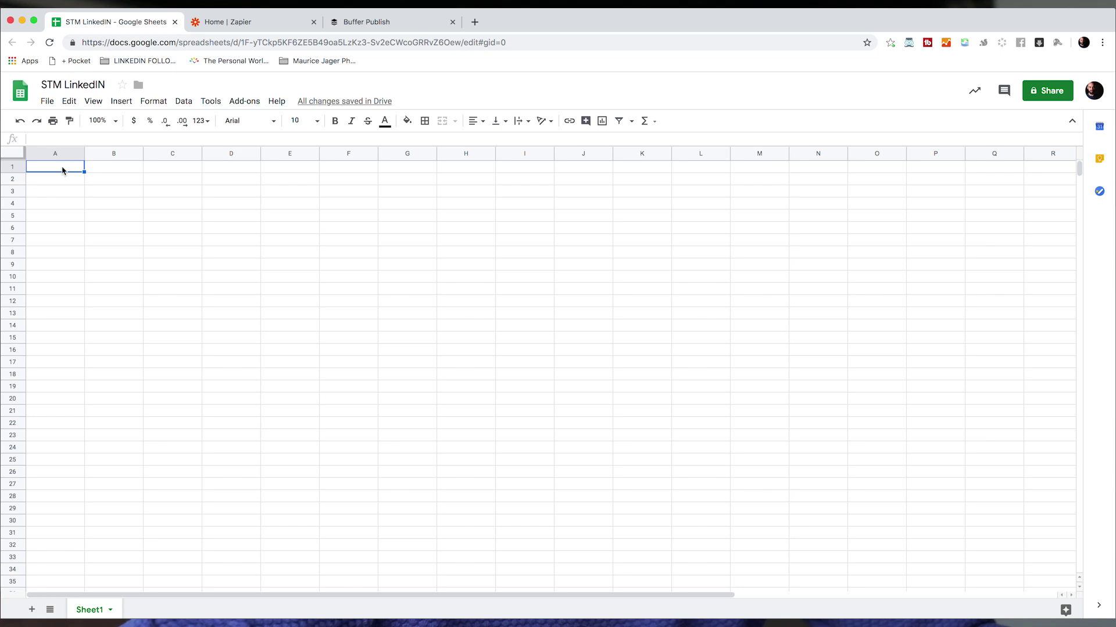
# - Enter the column headers Date, Content and Image in cells A1 to C1 of the STM LinkedIN sheet
pyautogui.click(58, 179)
pyautogui.click(58, 166)
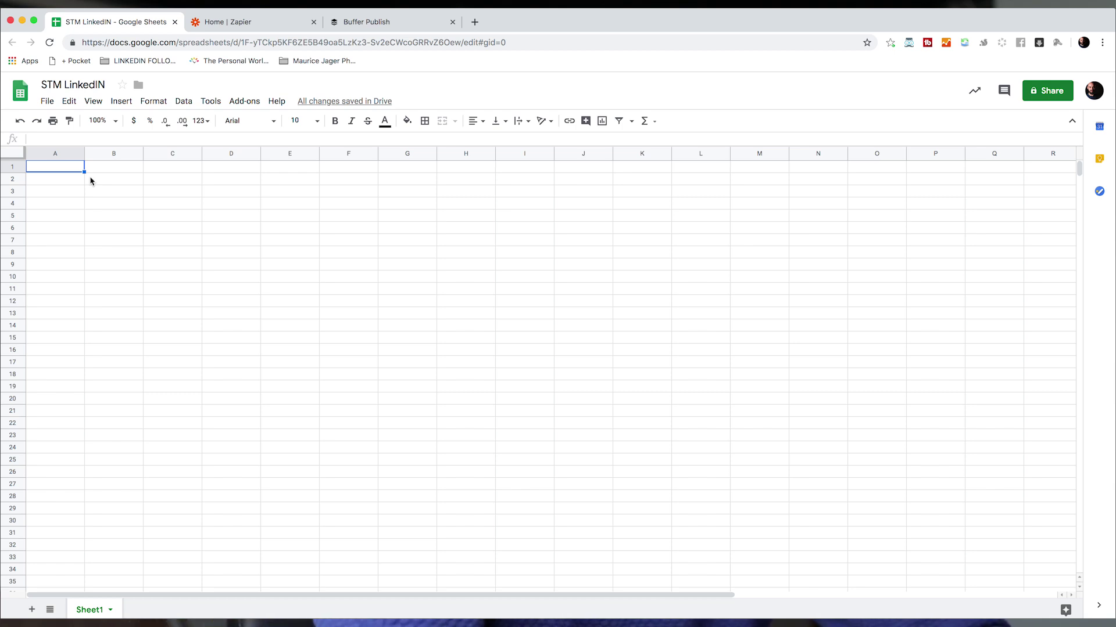
pyautogui.write('Date')
pyautogui.press('Tab')
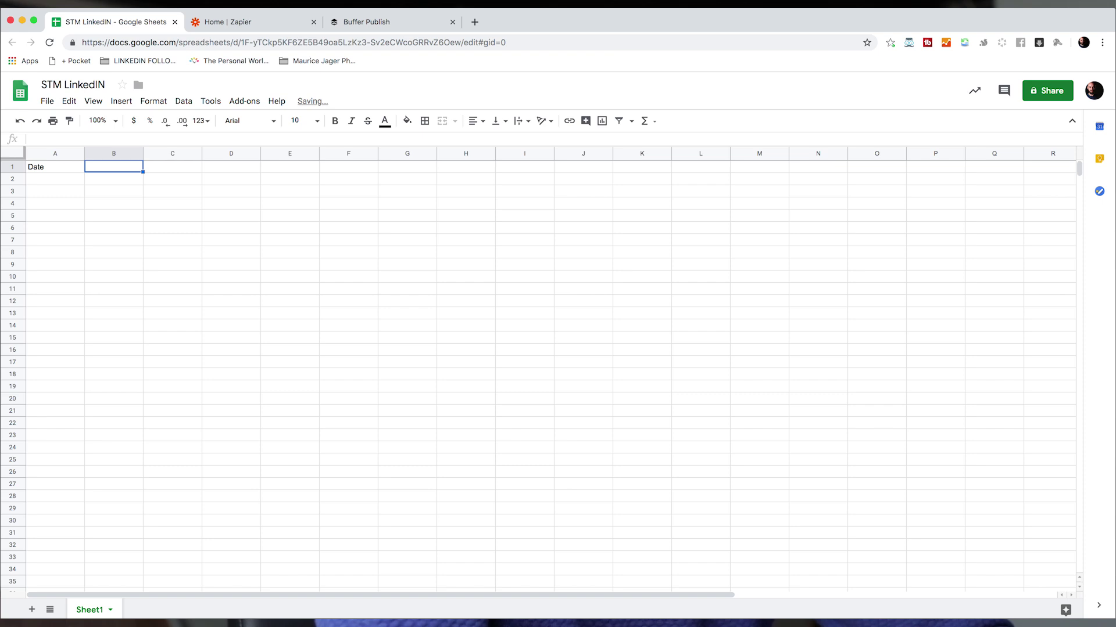
pyautogui.write('Content')
pyautogui.press('Tab')
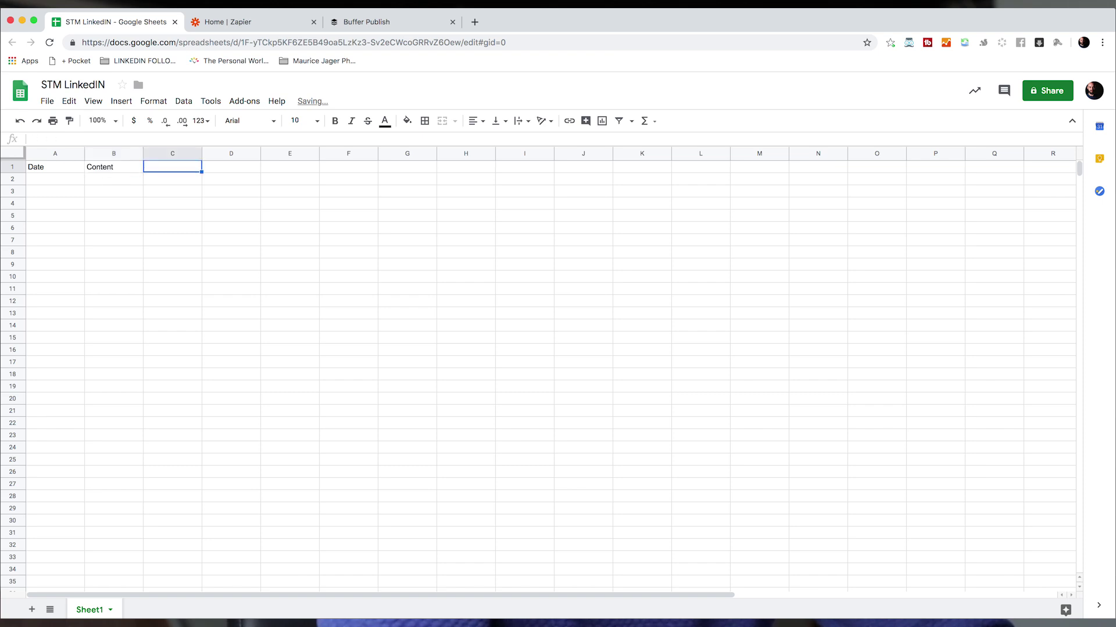
pyautogui.write('Image')
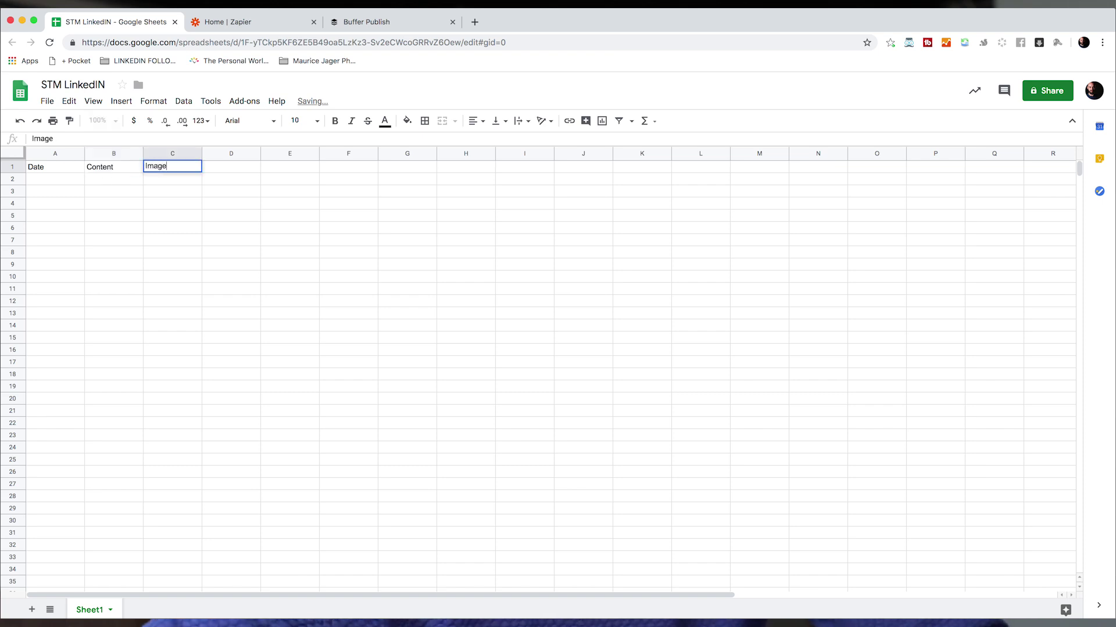
pyautogui.press('Return')
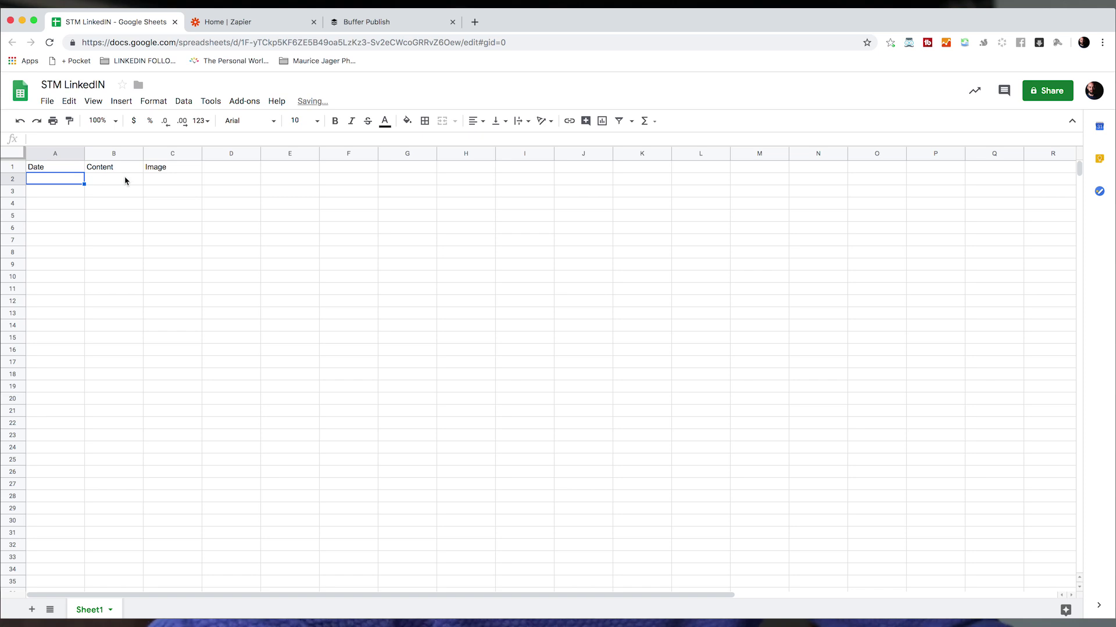
pyautogui.click(168, 182)
pyautogui.click(43, 169)
pyautogui.click(111, 169)
pyautogui.click(167, 172)
pyautogui.click(233, 171)
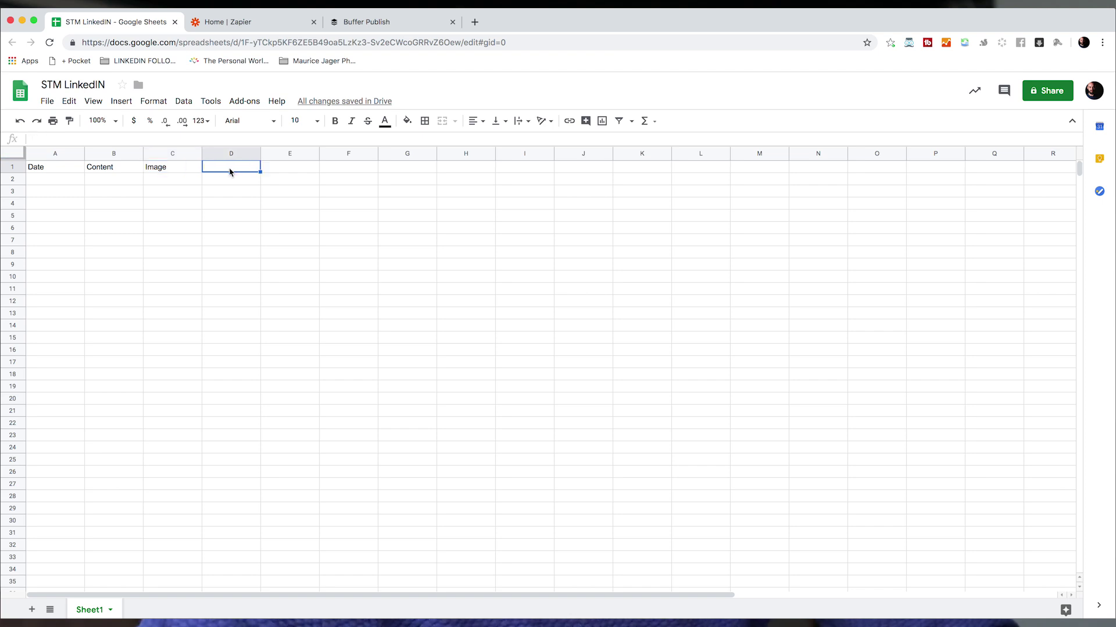
# - Switch to Zapier and create a new Zap with Buffer as its trigger app
pyautogui.click(249, 25)
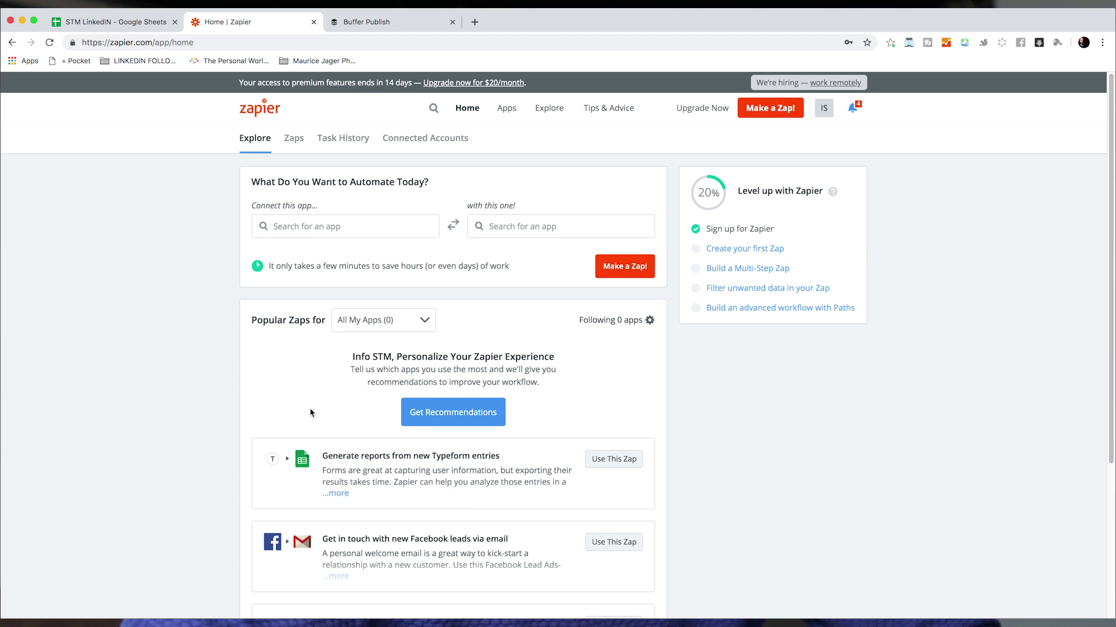
pyautogui.click(770, 114)
pyautogui.moveTo(494, 167); pyautogui.dragTo(625, 167)
pyautogui.click(532, 167)
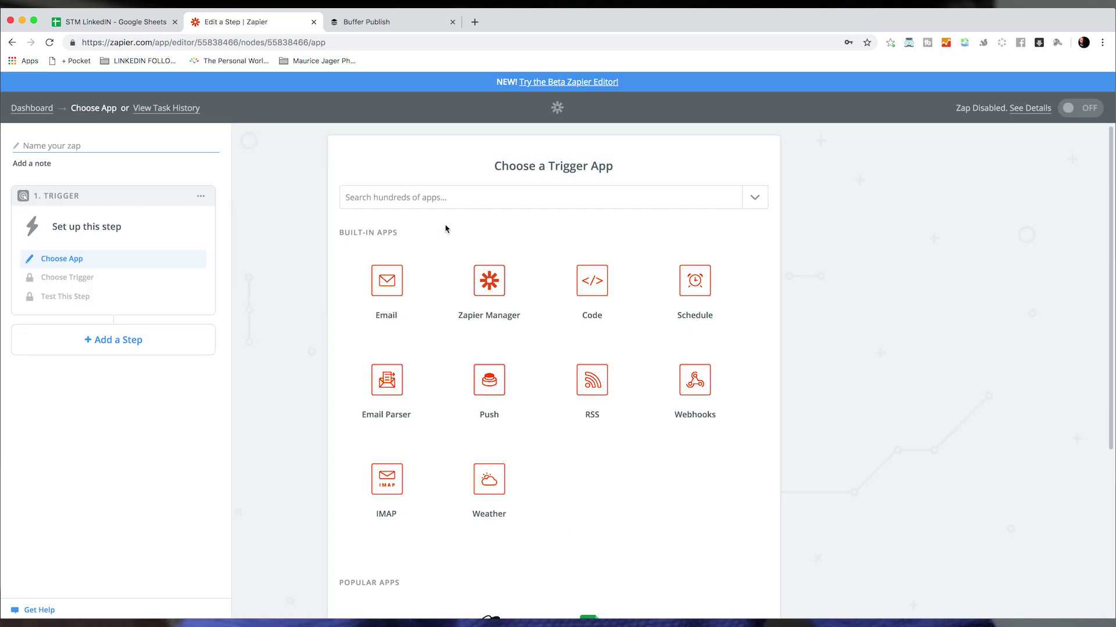
pyautogui.click(458, 197)
pyautogui.write('Buffe')
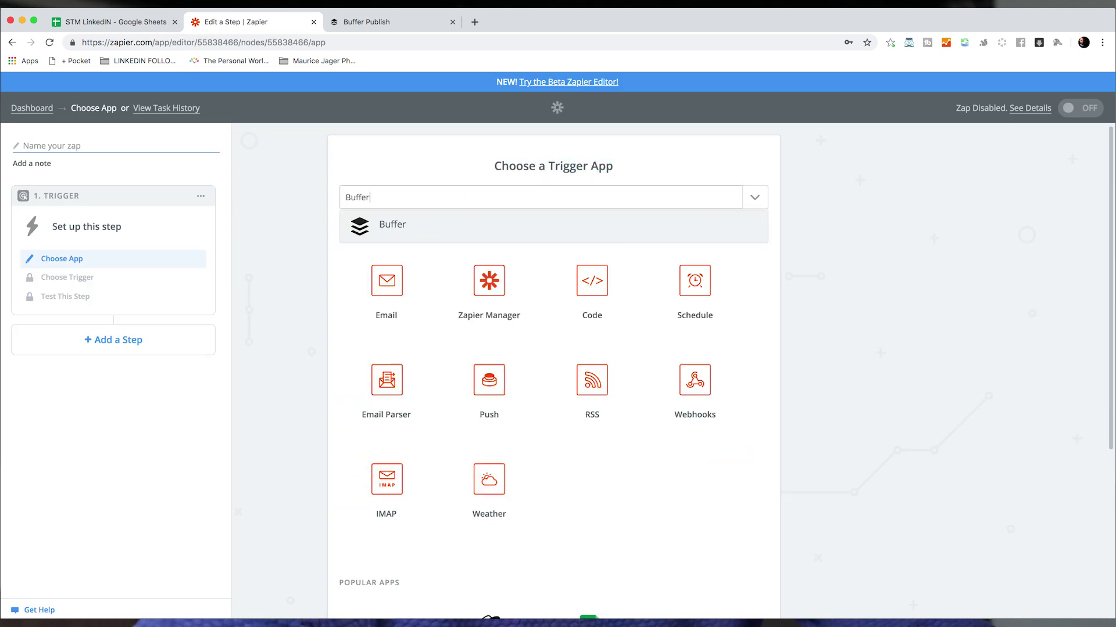
pyautogui.write('r')
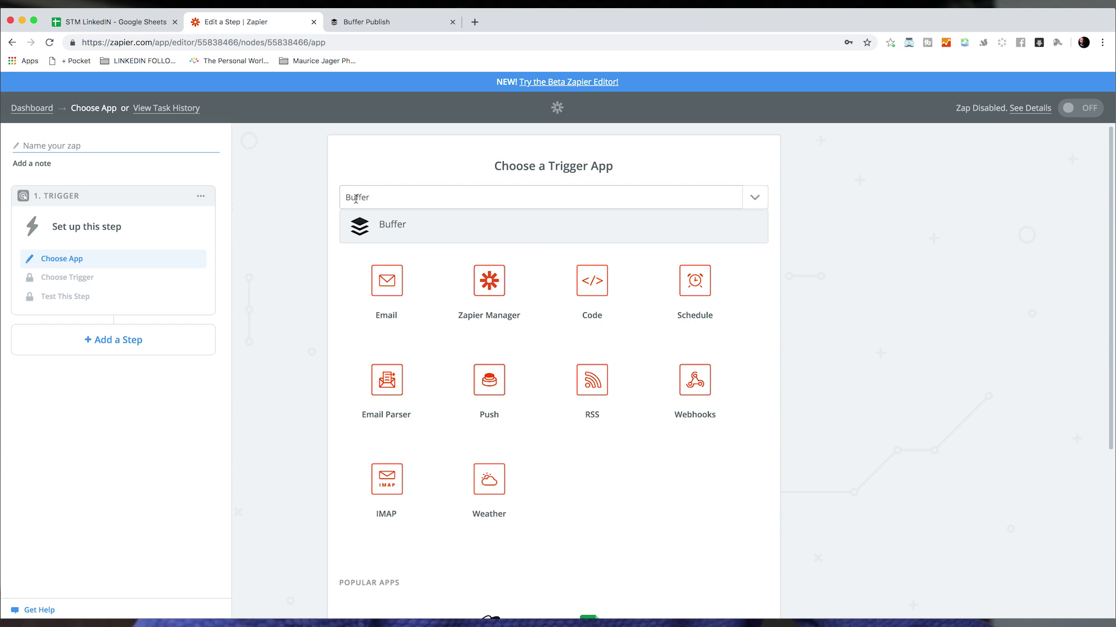
pyautogui.click(388, 226)
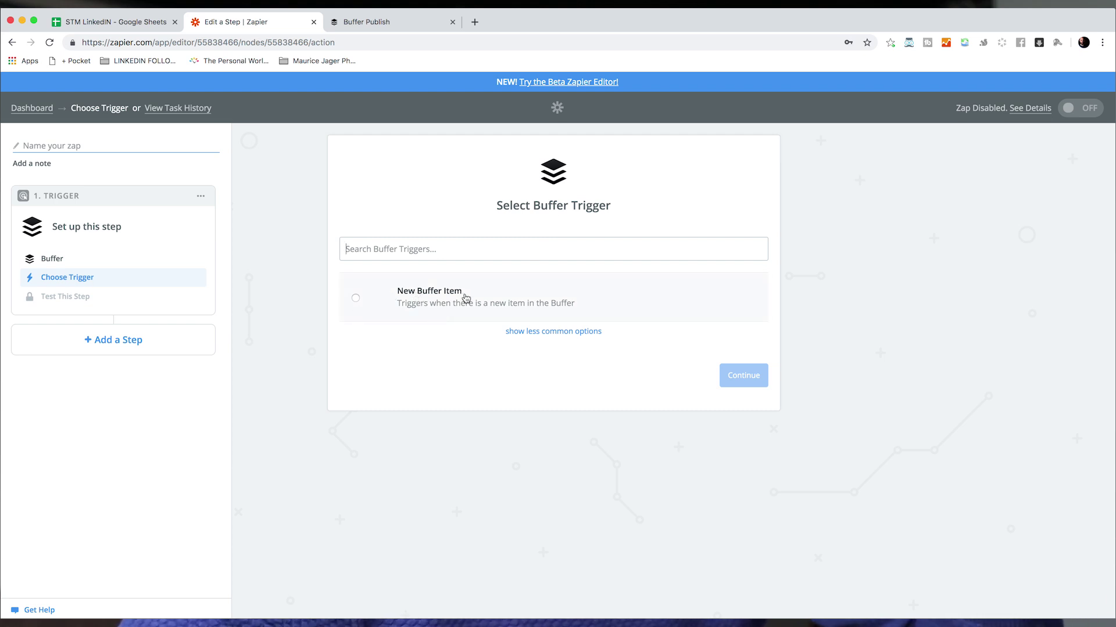
# - Set the trigger to New Buffer Item and connect the Buffer account to it
pyautogui.click(416, 297)
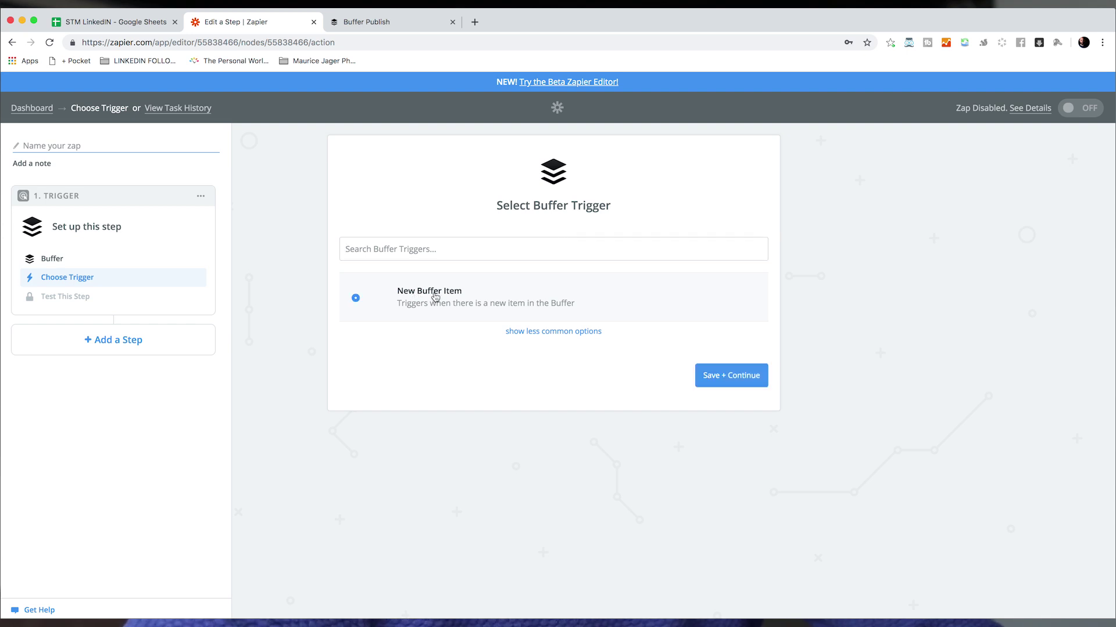
pyautogui.click(741, 378)
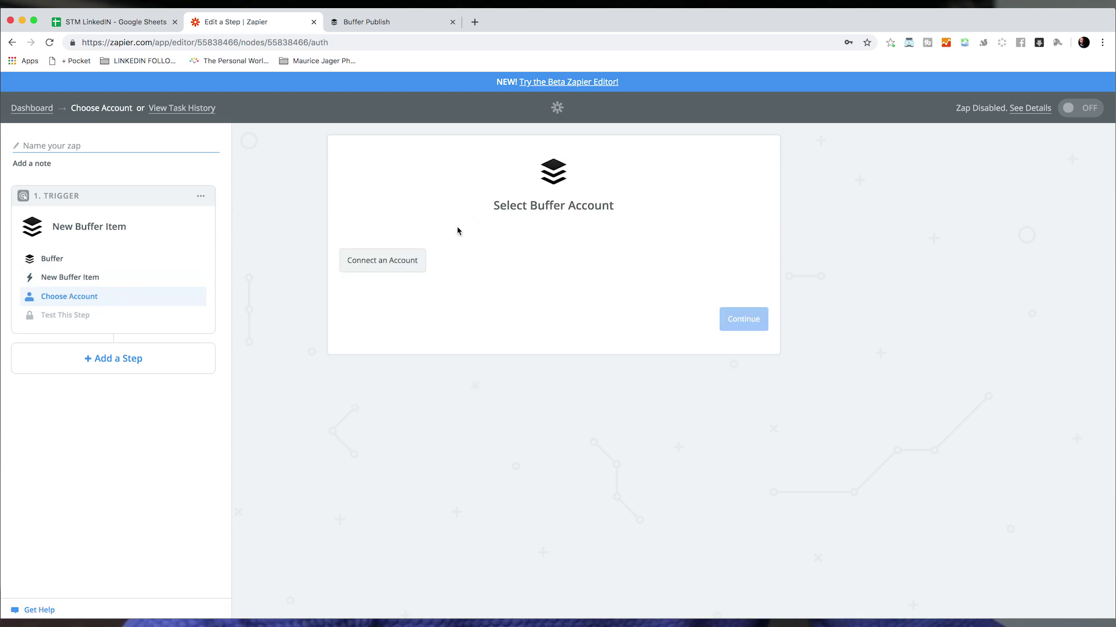
pyautogui.click(402, 264)
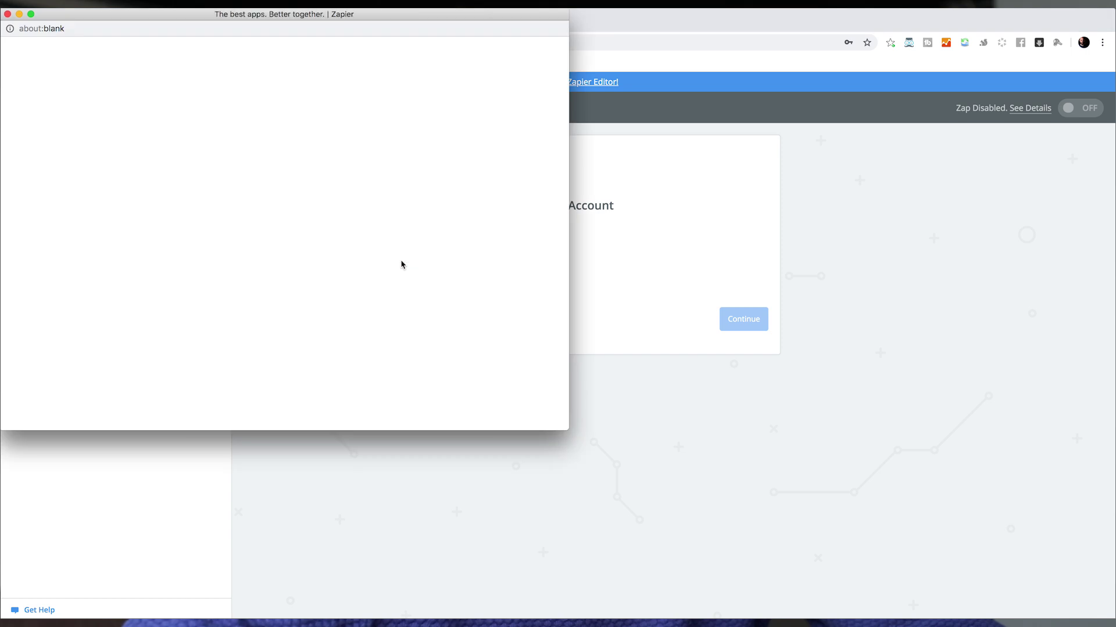
pyautogui.click(293, 242)
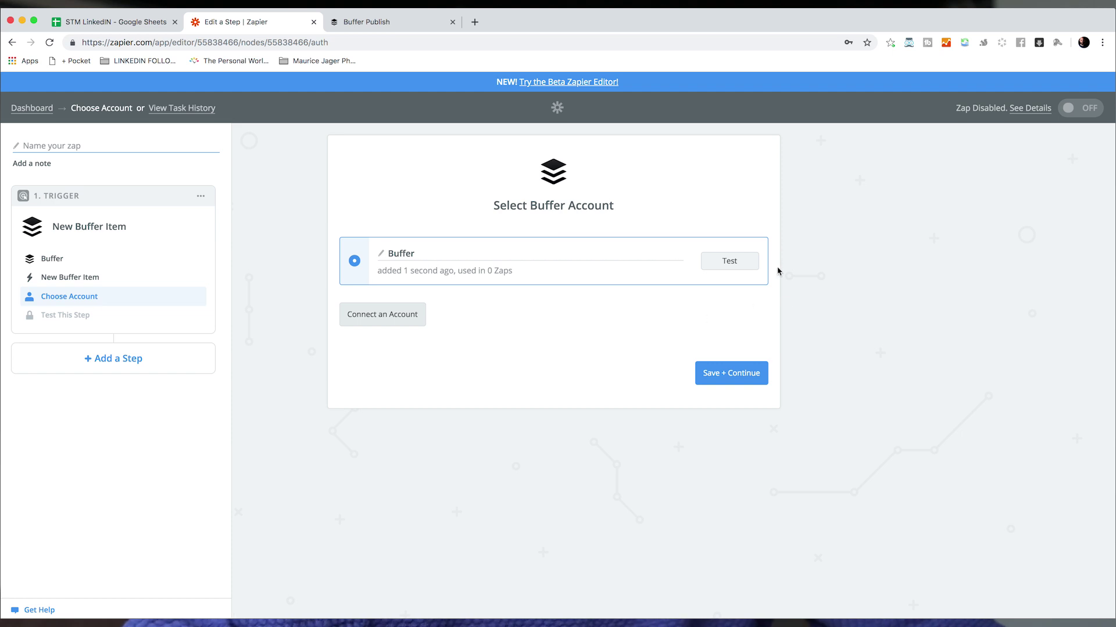
pyautogui.click(736, 375)
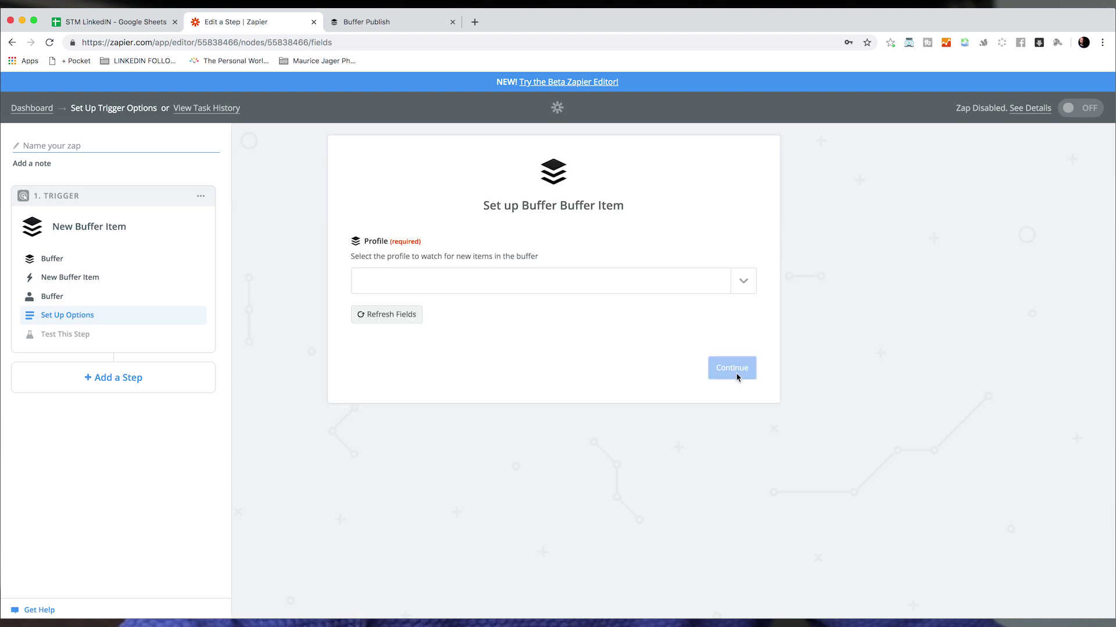
# - Select the LinkedIn profile as the Buffer profile to watch for new items and save the trigger options
pyautogui.click(744, 283)
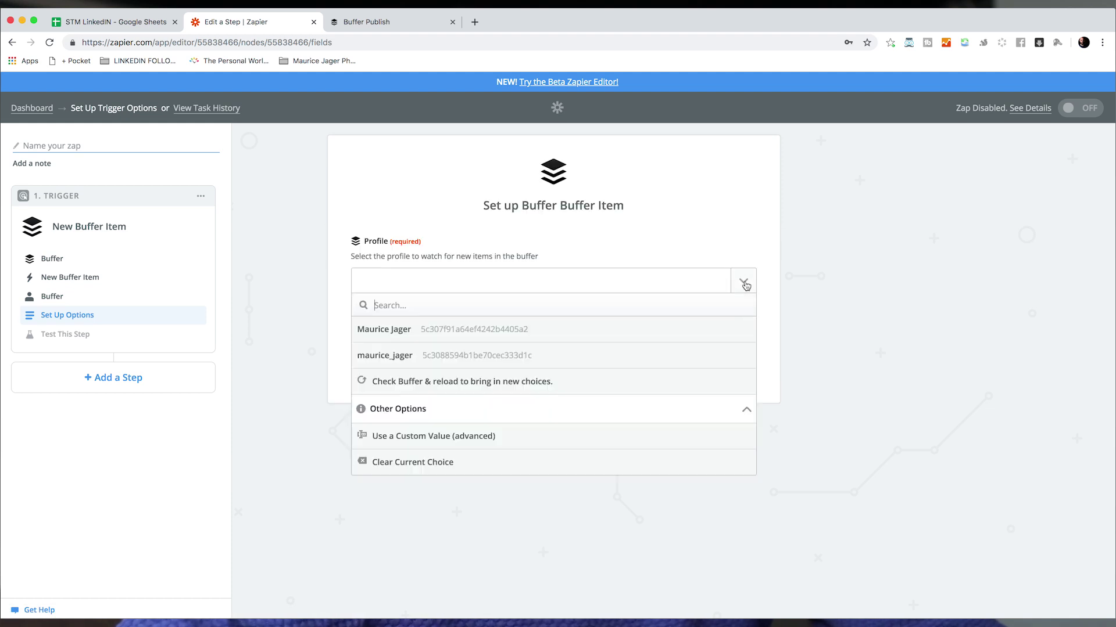
pyautogui.click(378, 330)
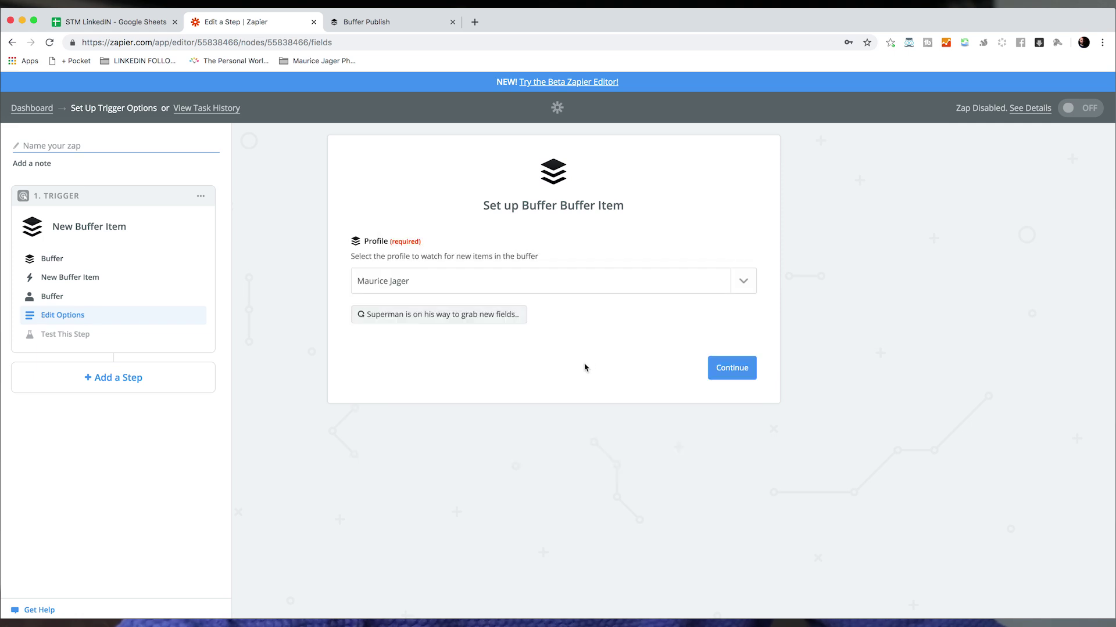
pyautogui.click(734, 368)
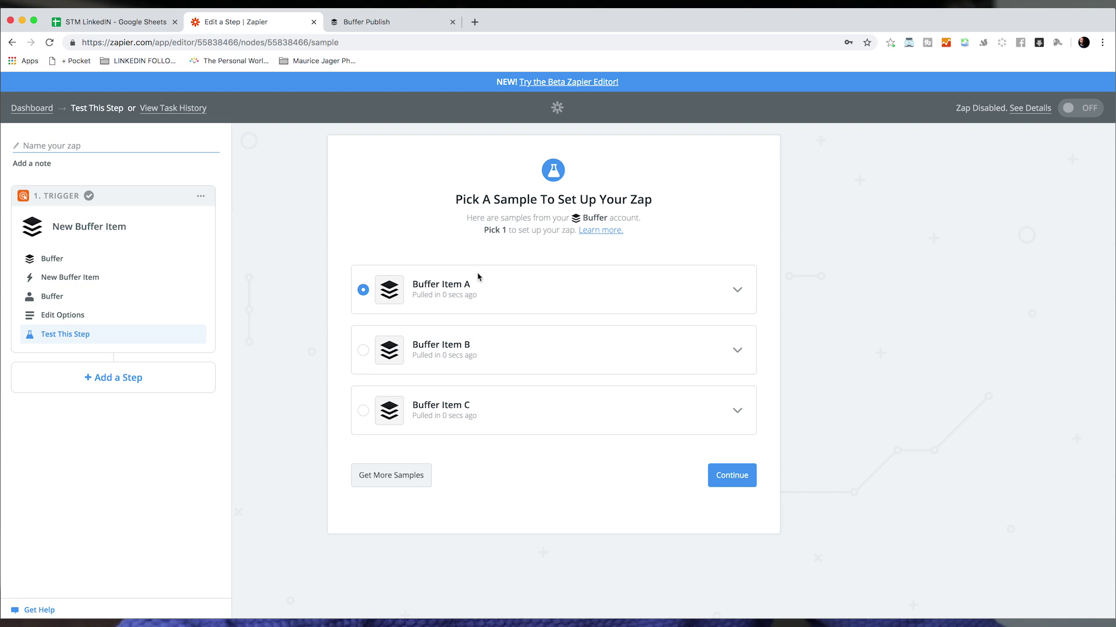
# - Examine the fields of sample Buffer Item A and compare its text with the queued post in Buffer Publish
pyautogui.click(736, 290)
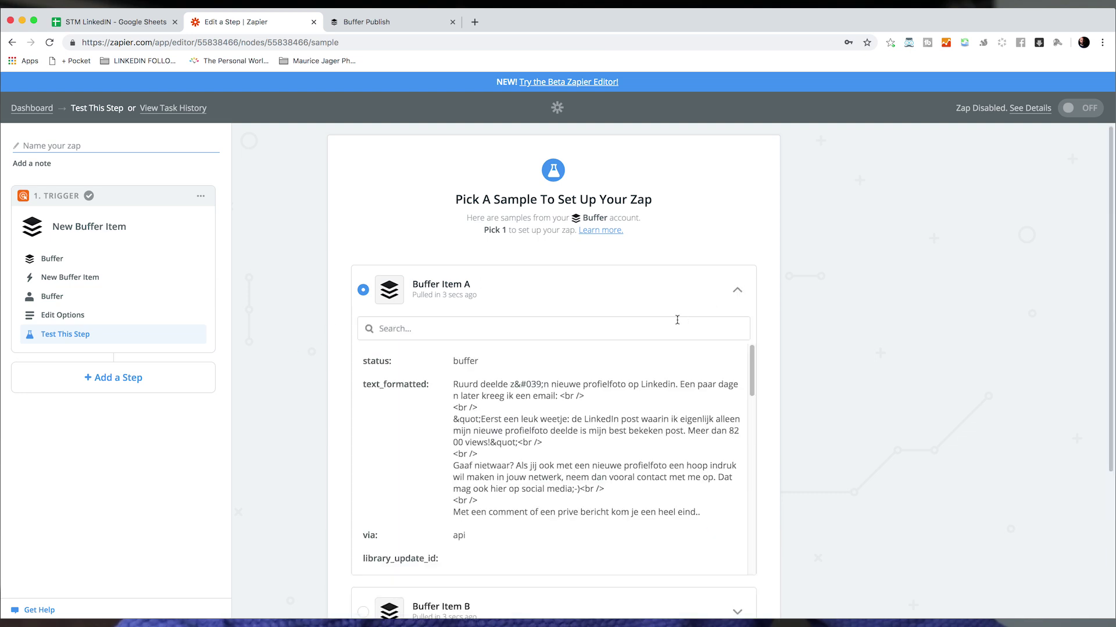
pyautogui.moveTo(448, 381); pyautogui.dragTo(599, 493)
pyautogui.click(491, 424)
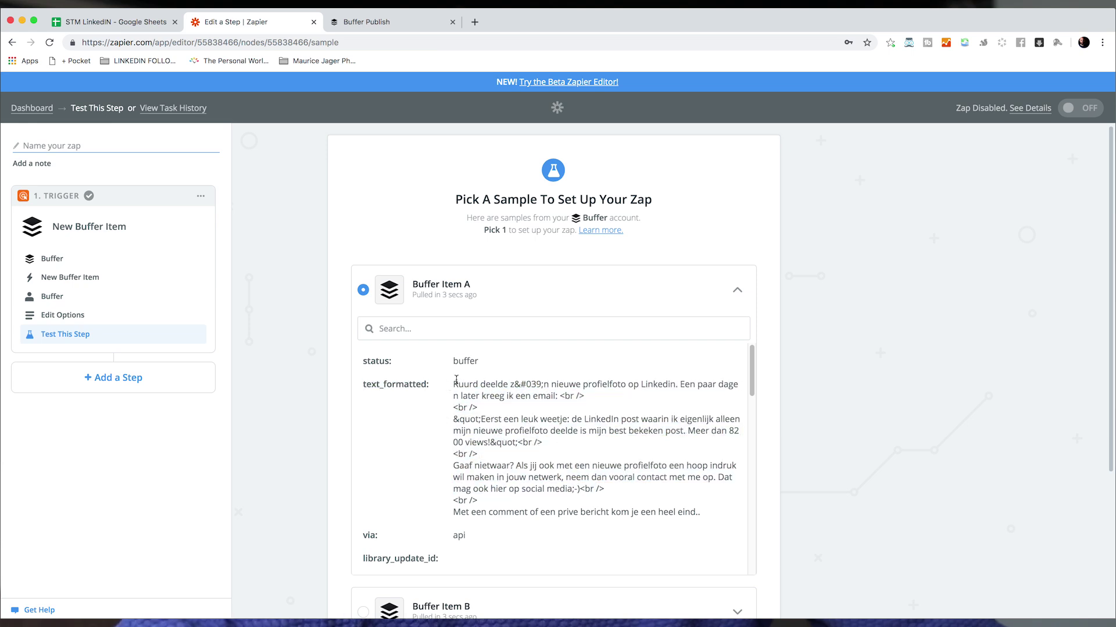
pyautogui.moveTo(454, 383); pyautogui.dragTo(674, 511)
pyautogui.click(669, 511)
pyautogui.hotkey('ctrl', 'Tab')
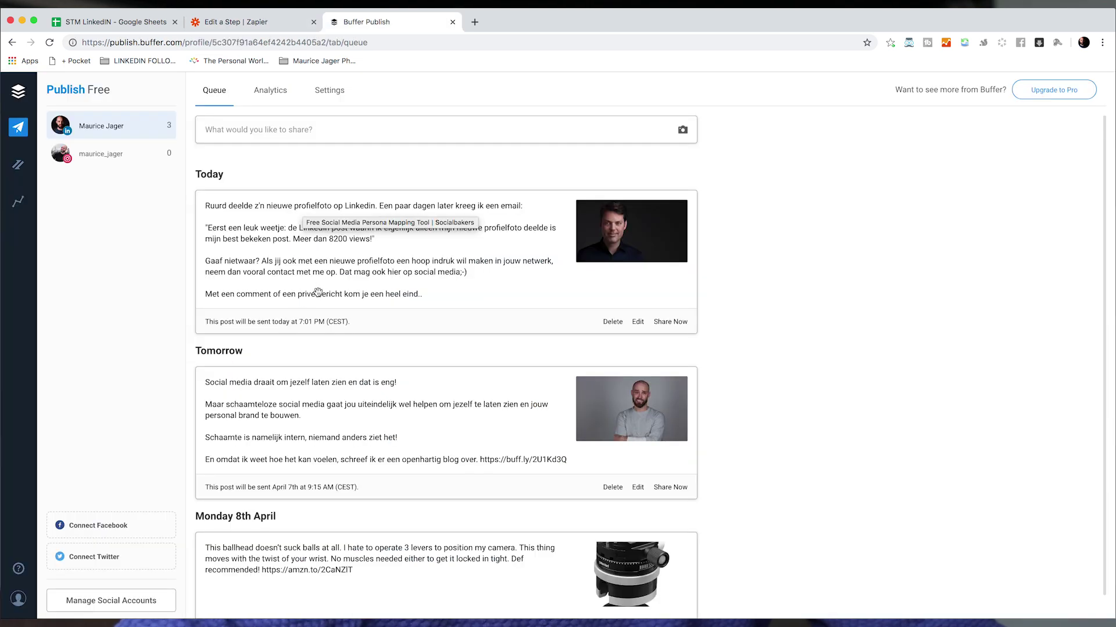
pyautogui.click(235, 21)
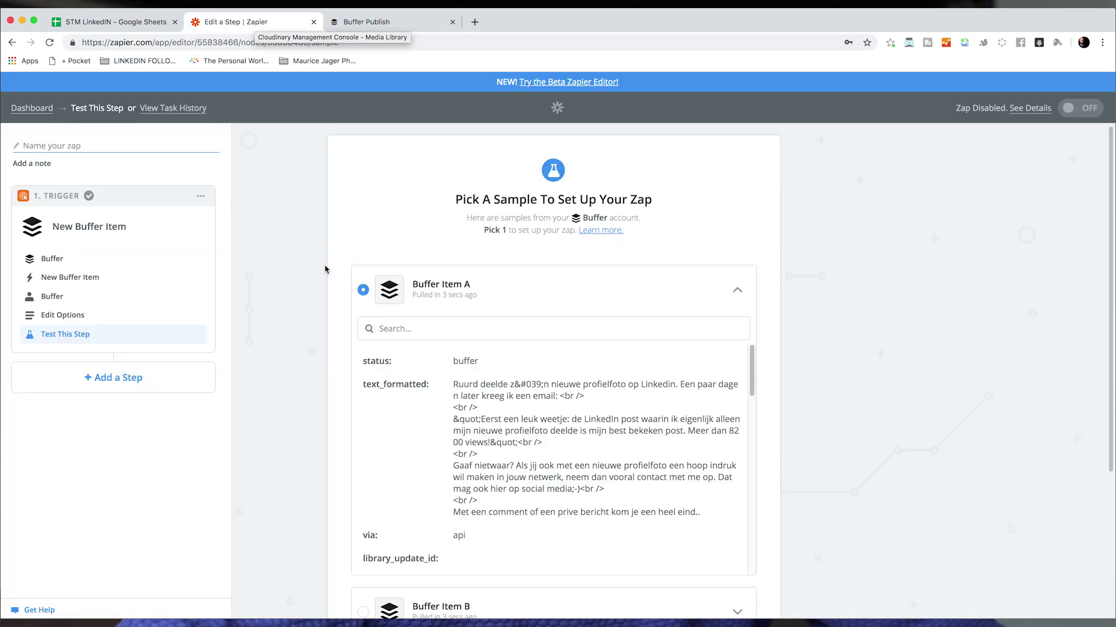
pyautogui.scroll(-5, 320, 307)
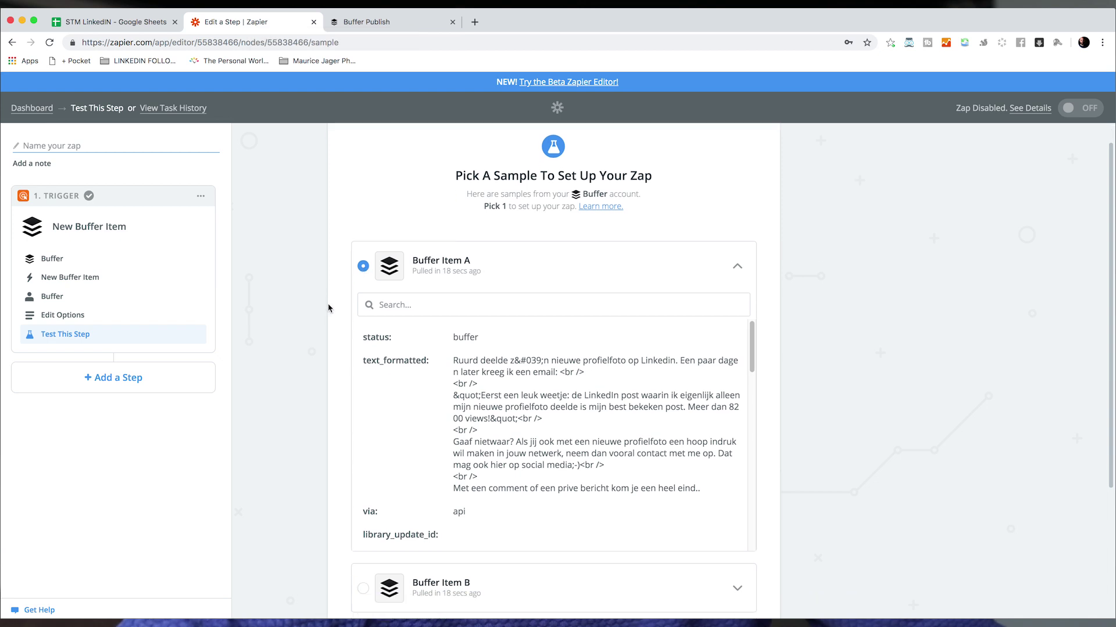
pyautogui.scroll(5, 317, 304)
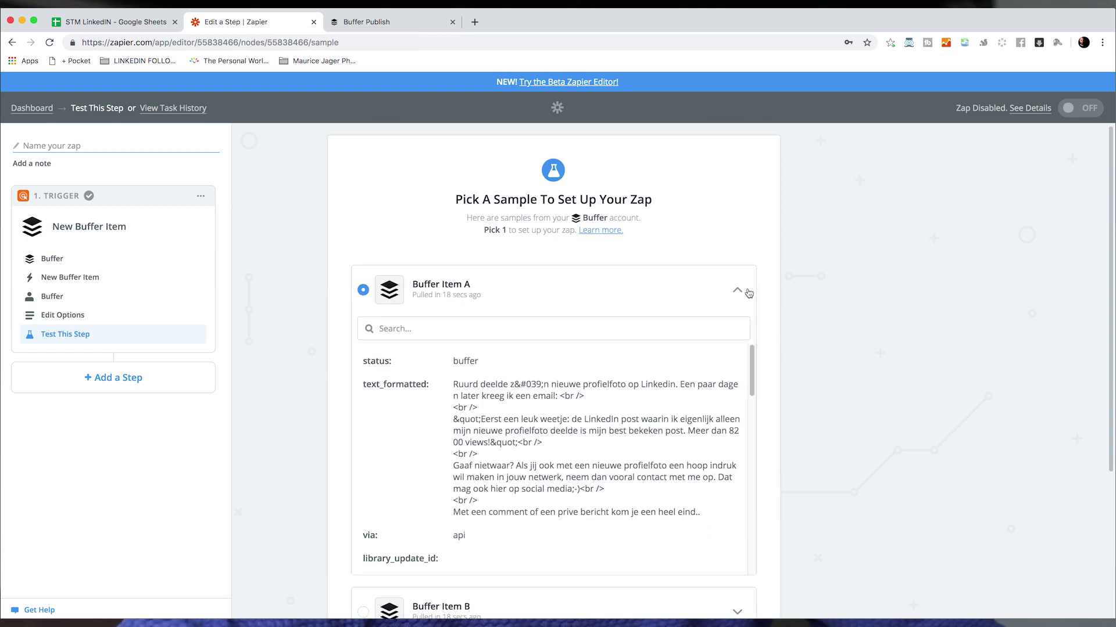
pyautogui.click(592, 288)
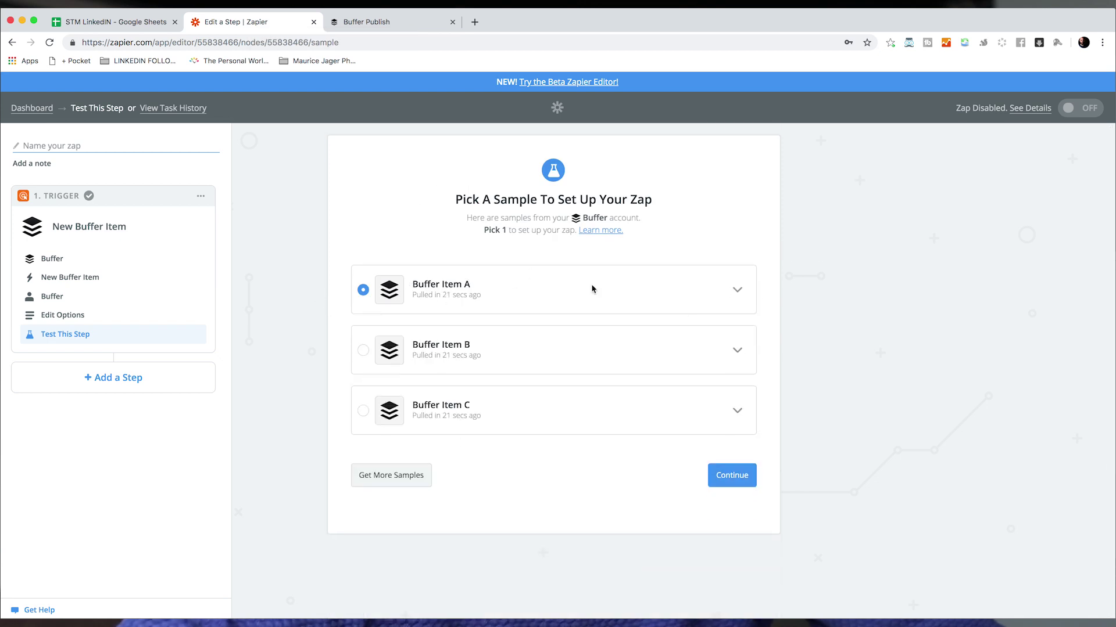
# - Accept Buffer Item A as the trigger sample and add an action step that uses Google Sheets
pyautogui.click(726, 486)
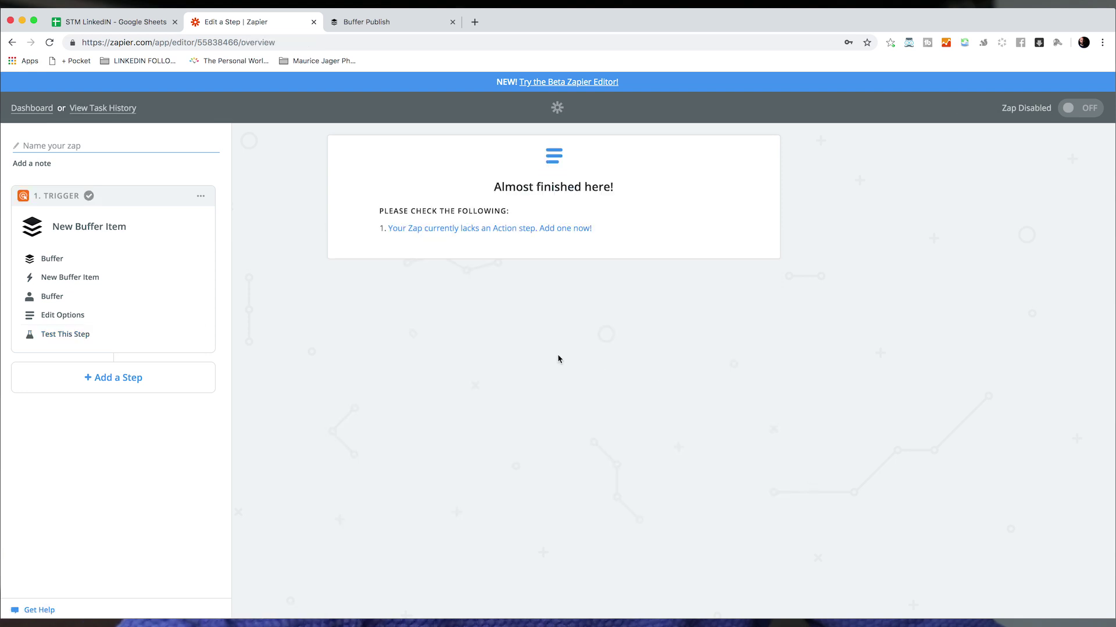
pyautogui.click(482, 232)
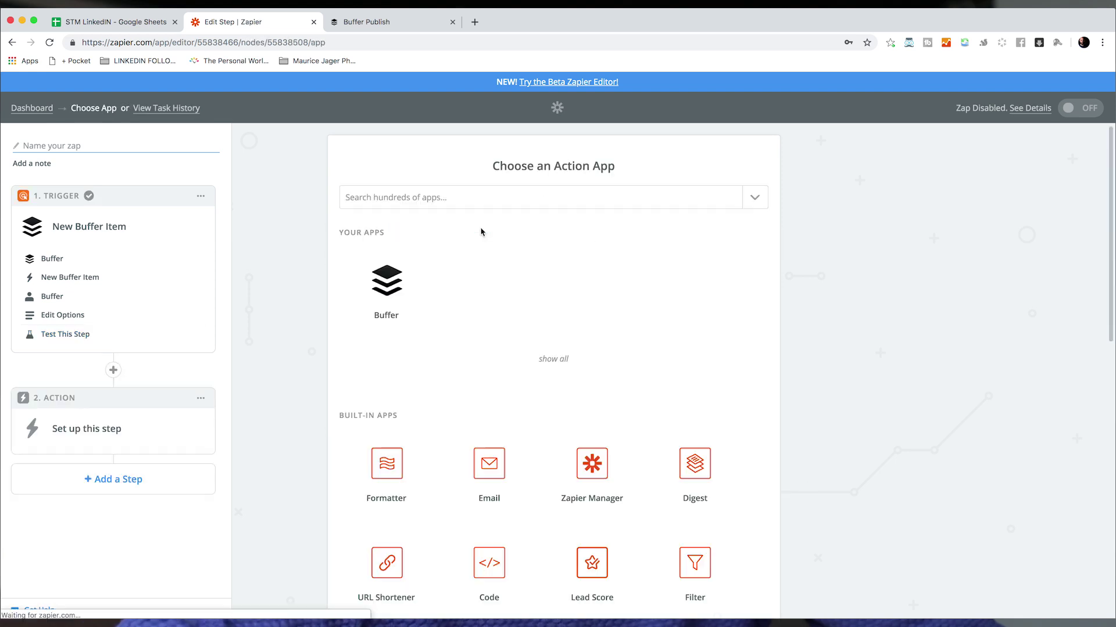
pyautogui.click(500, 197)
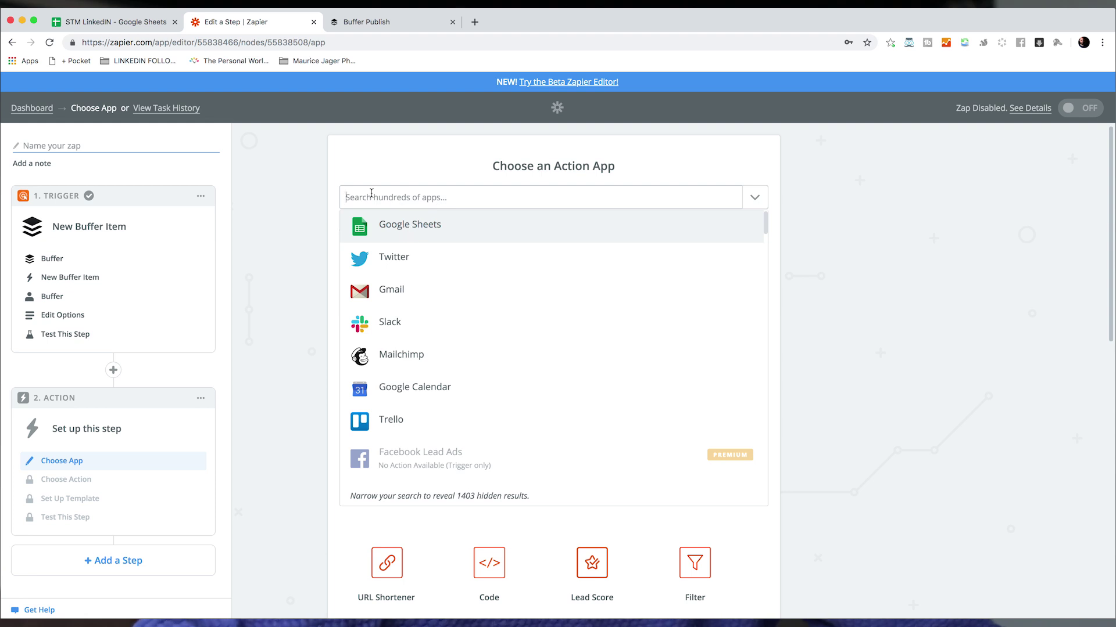
pyautogui.click(407, 228)
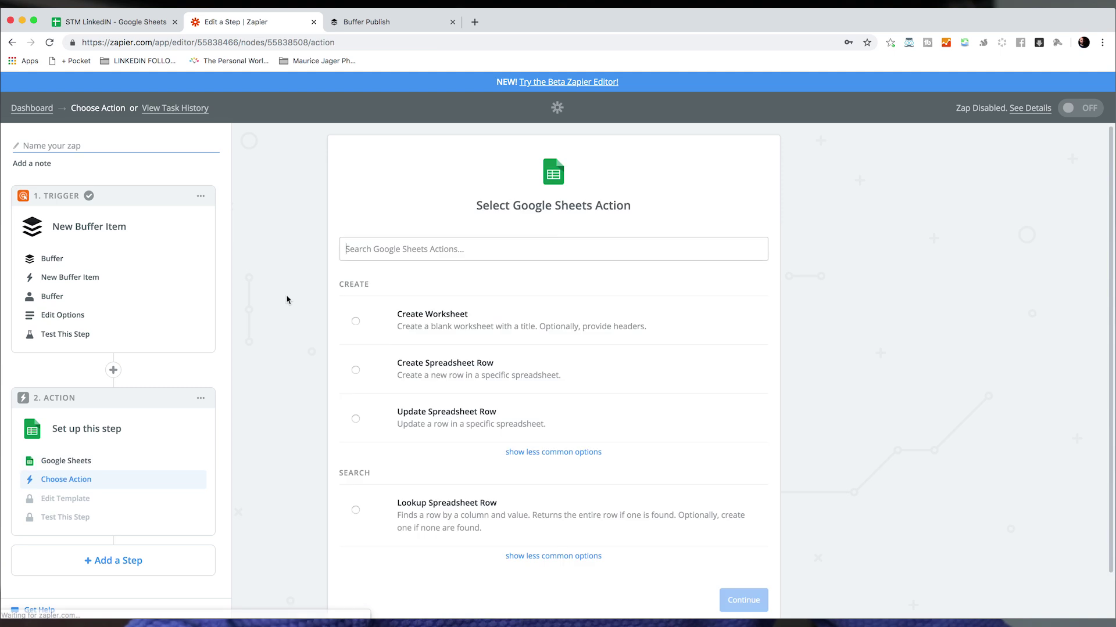
# - Set the Google Sheets action to Create Spreadsheet Row and save it
pyautogui.scroll(-2, 287, 299)
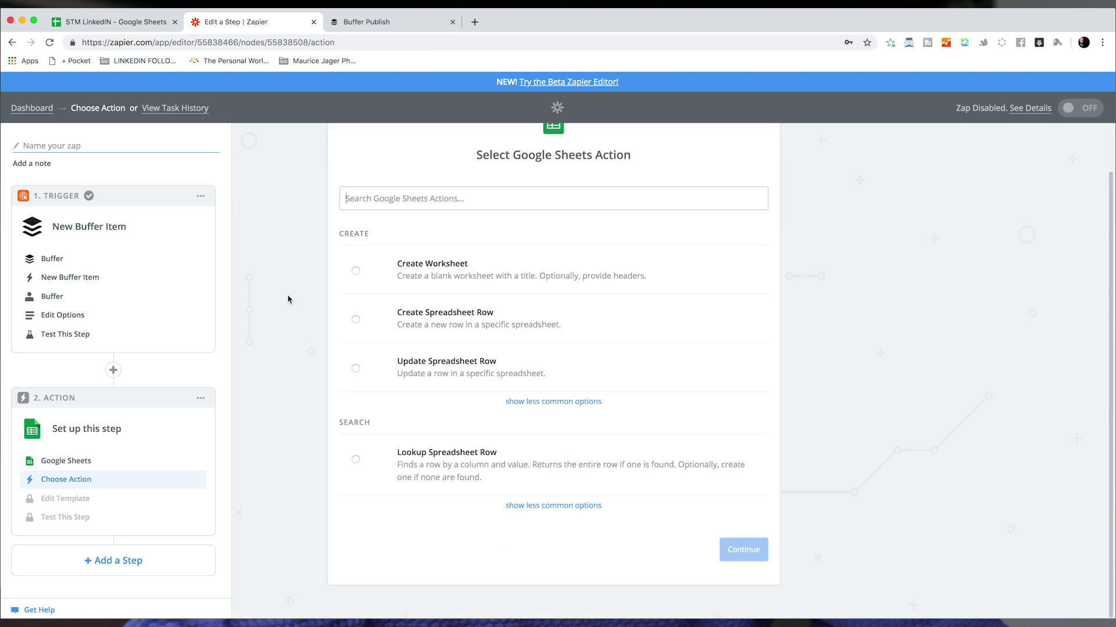
pyautogui.click(423, 319)
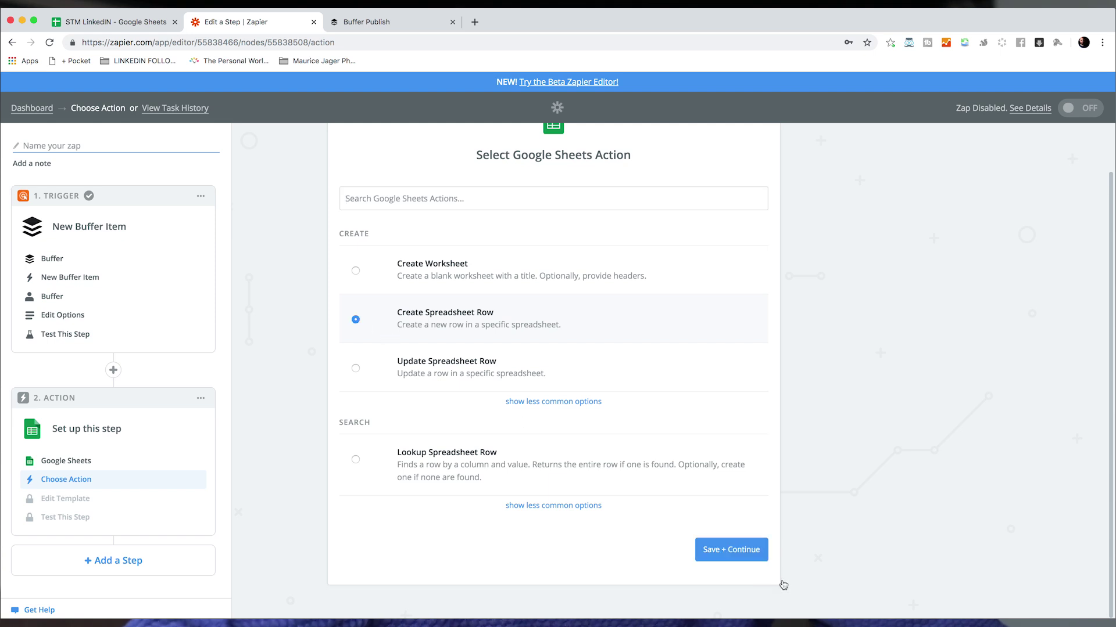
pyautogui.click(739, 550)
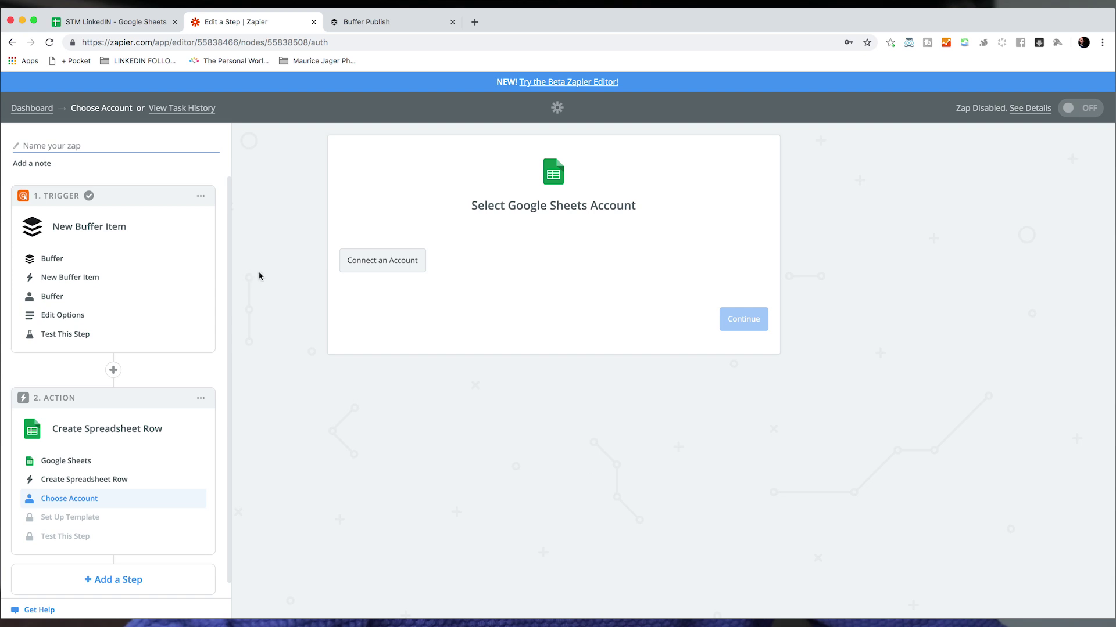
# - Connect the Google Sheets account to the action, allow Zapier access and continue to the template setup
pyautogui.click(381, 261)
pyautogui.click(244, 207)
pyautogui.click(360, 418)
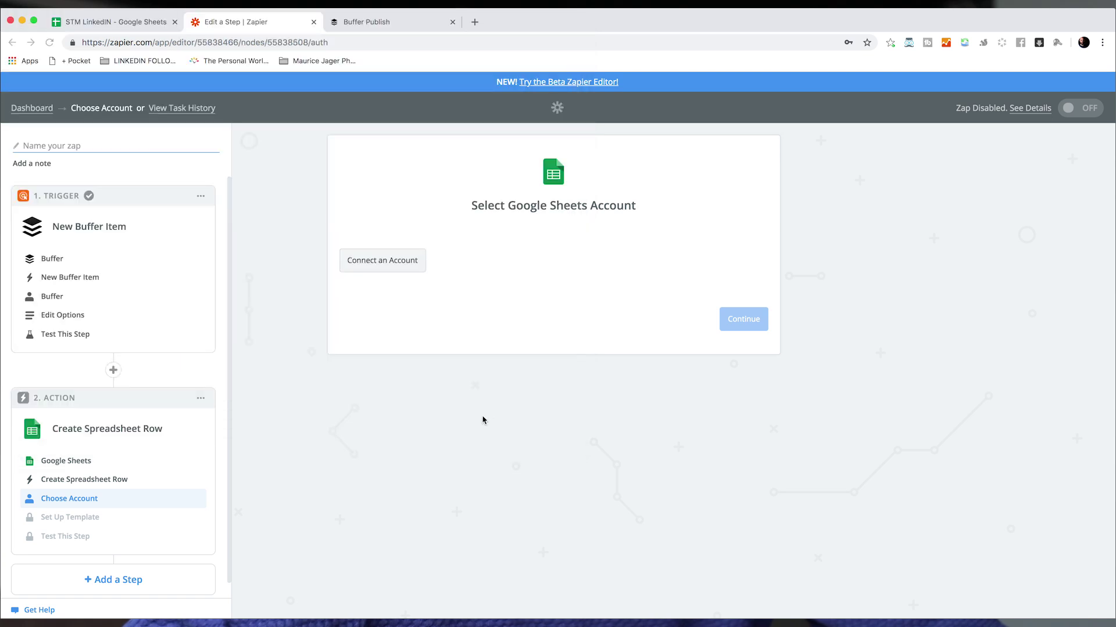
pyautogui.click(700, 378)
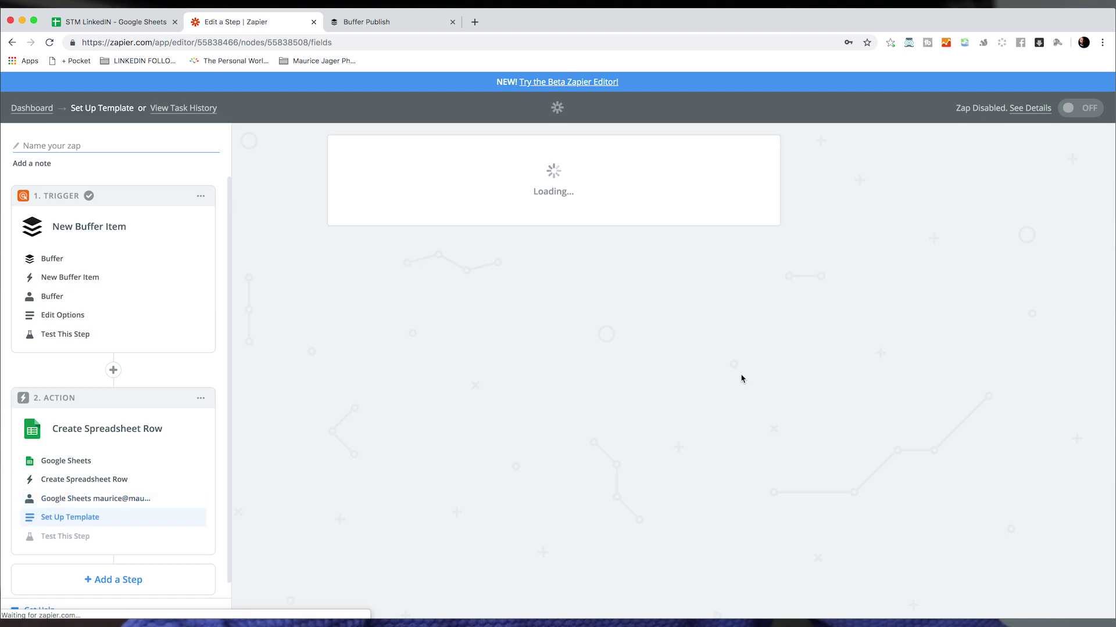
# - Set the Google Sheets row action to use the STM LinkedIN spreadsheet and its Sheet1 worksheet
pyautogui.click(743, 329)
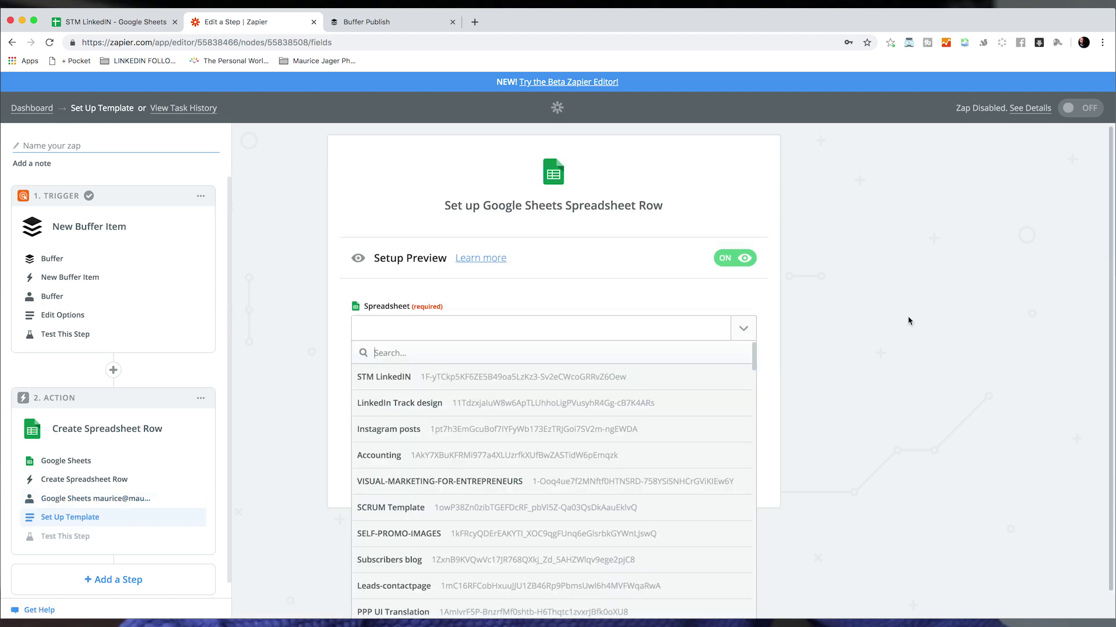
pyautogui.click(817, 324)
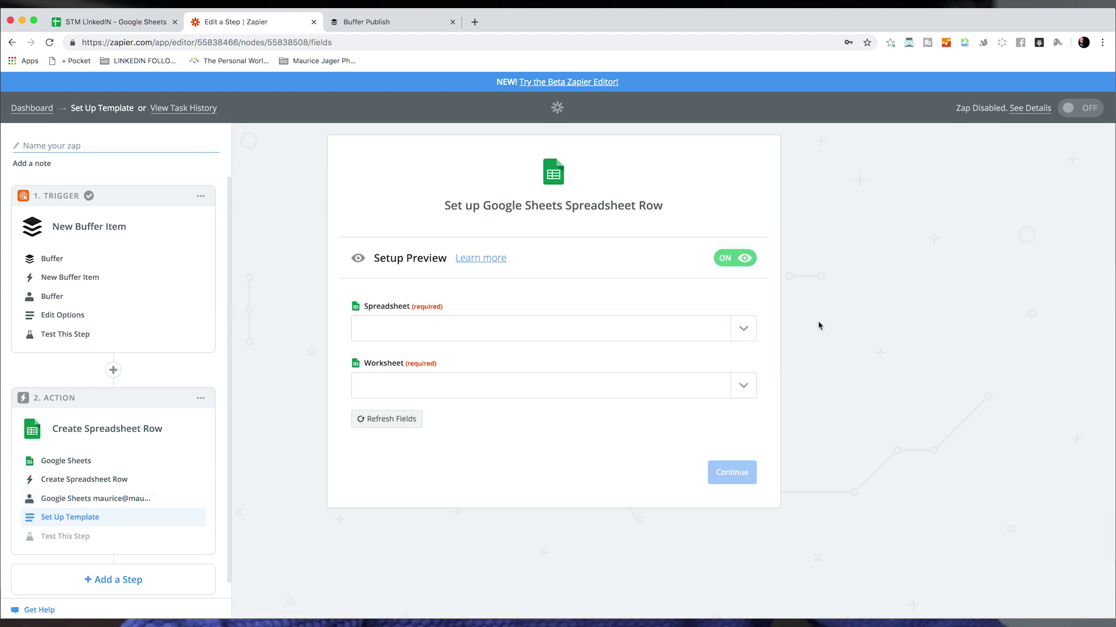
pyautogui.click(747, 331)
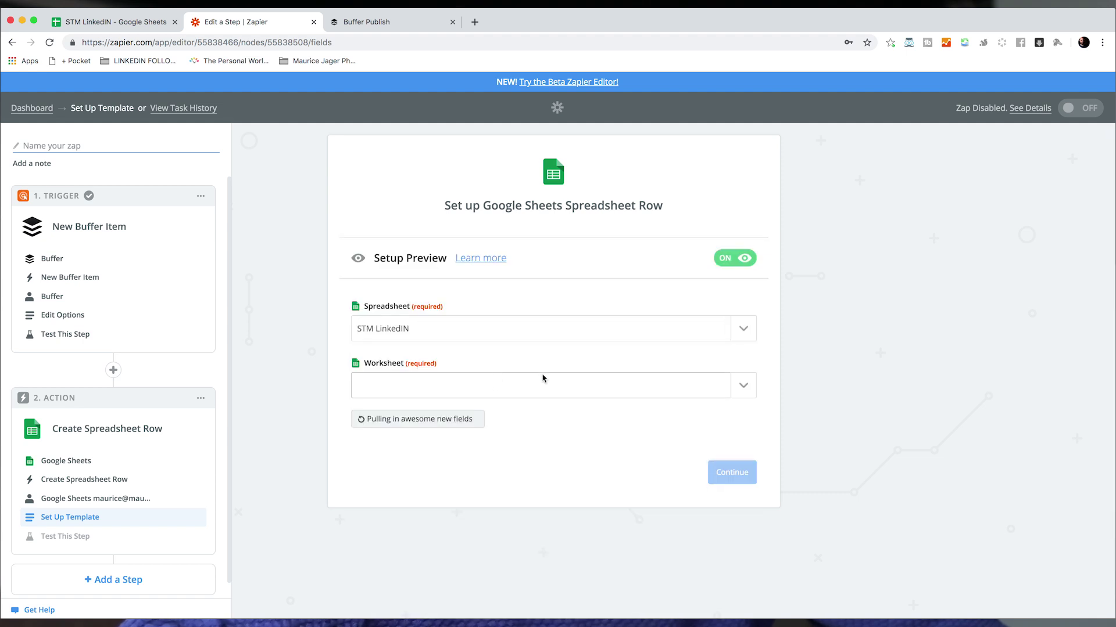
pyautogui.click(743, 385)
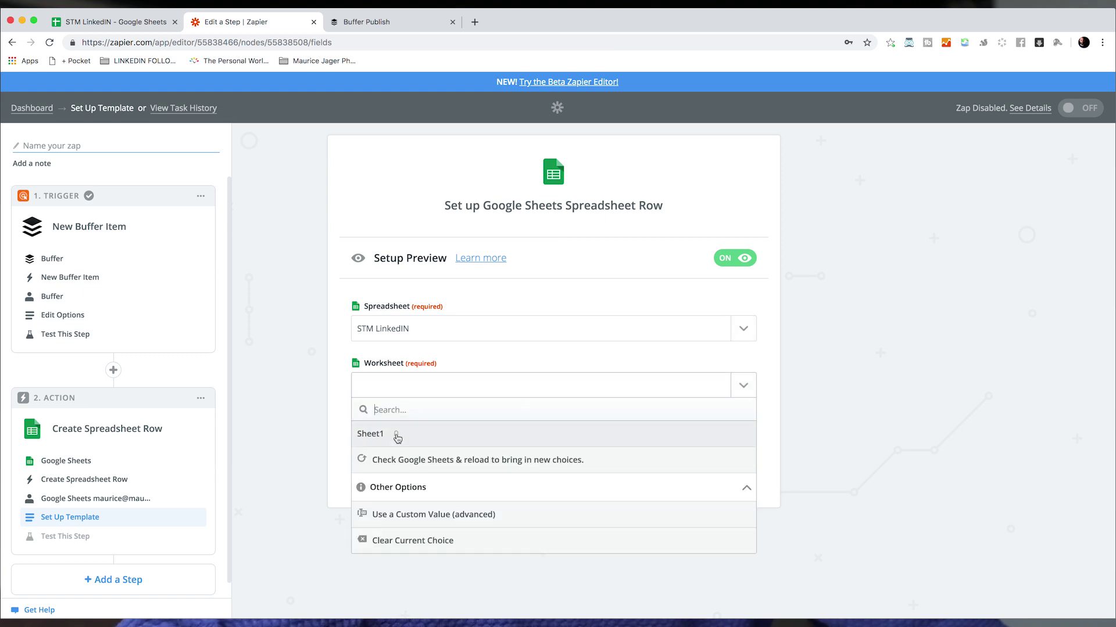
pyautogui.click(397, 436)
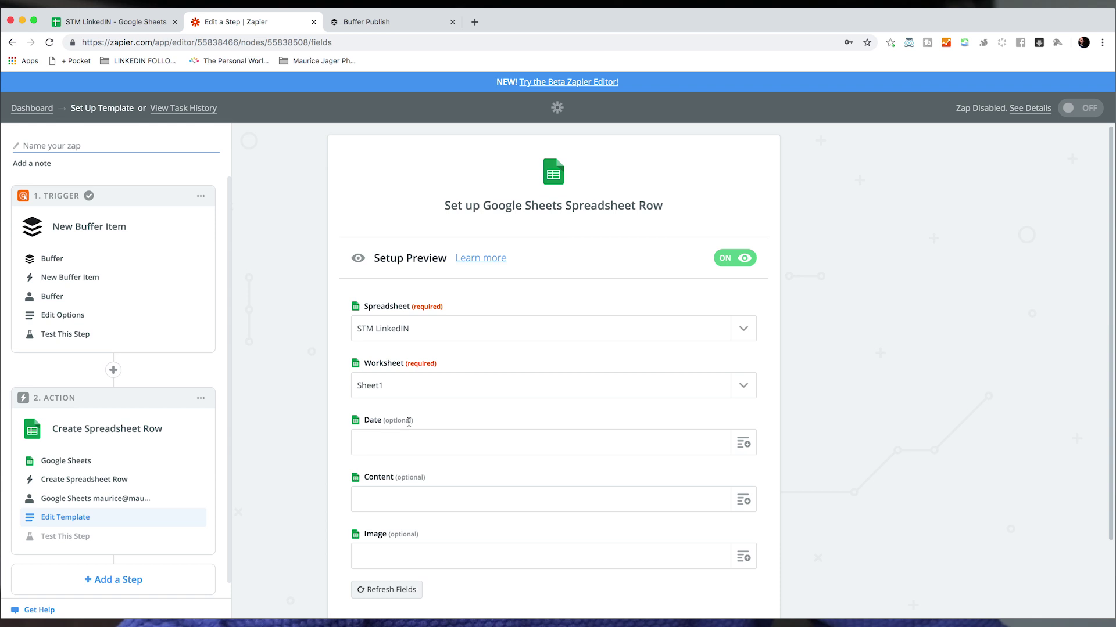
# - Map the Date column to the Buffer item's Date Time Due field
pyautogui.scroll(-2, 284, 441)
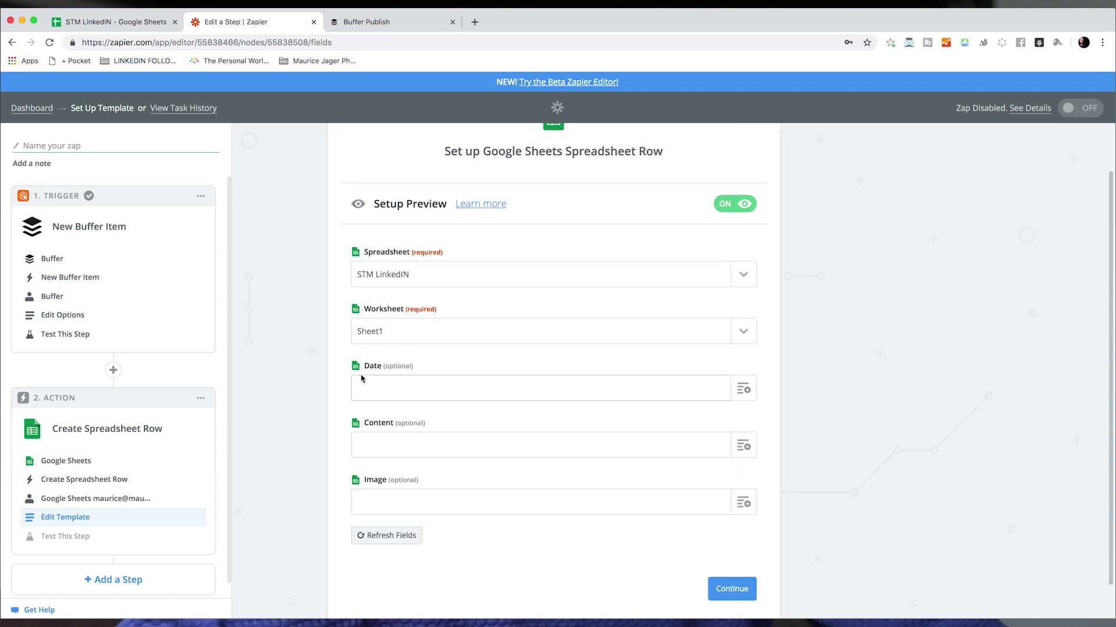
pyautogui.moveTo(364, 367); pyautogui.dragTo(437, 370)
pyautogui.moveTo(363, 424); pyautogui.dragTo(448, 438)
pyautogui.moveTo(364, 481); pyautogui.dragTo(412, 477)
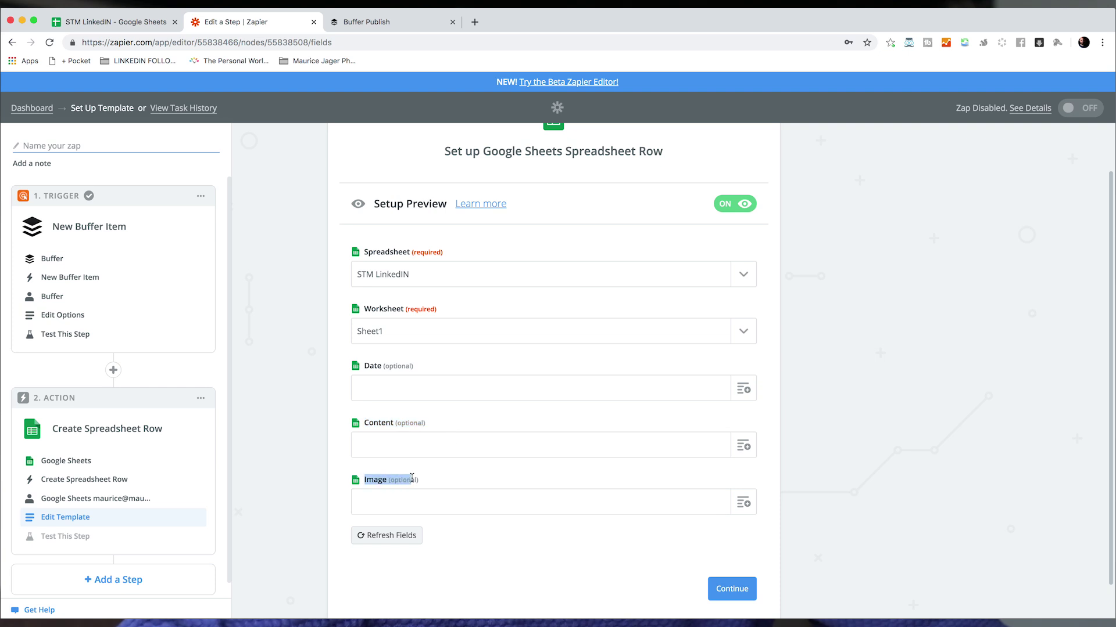
pyautogui.click(418, 486)
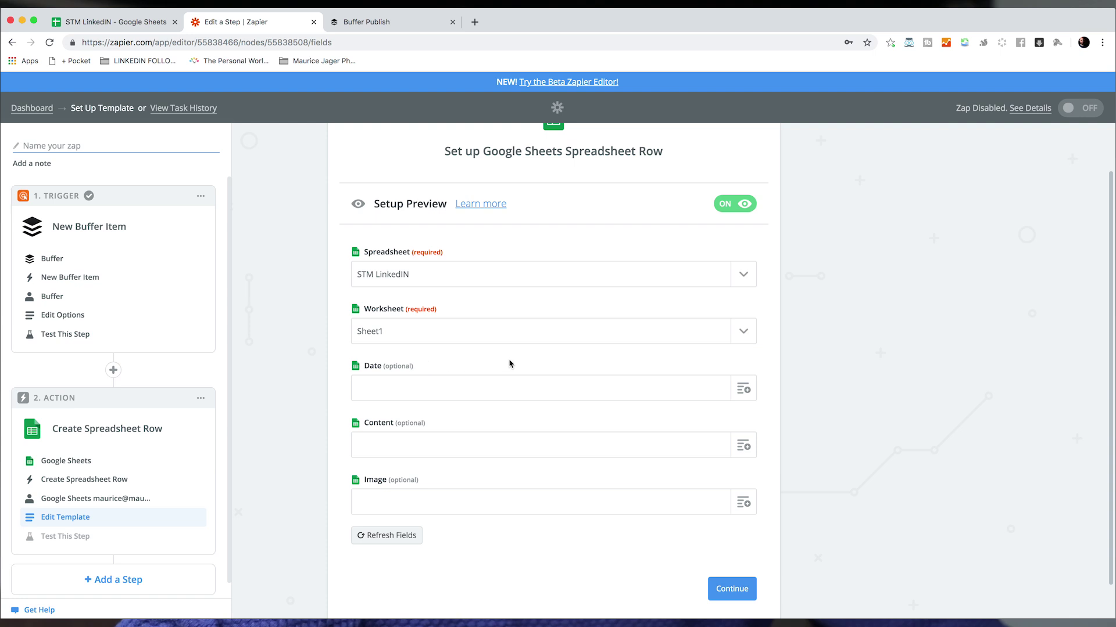
pyautogui.click(743, 391)
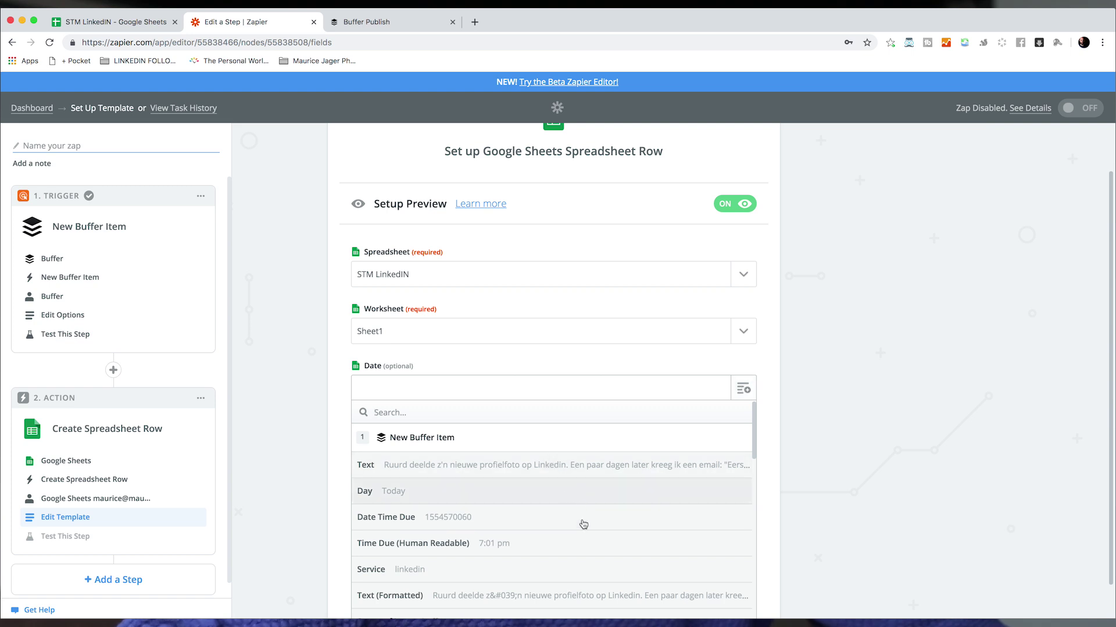
pyautogui.scroll(-10, 624, 557)
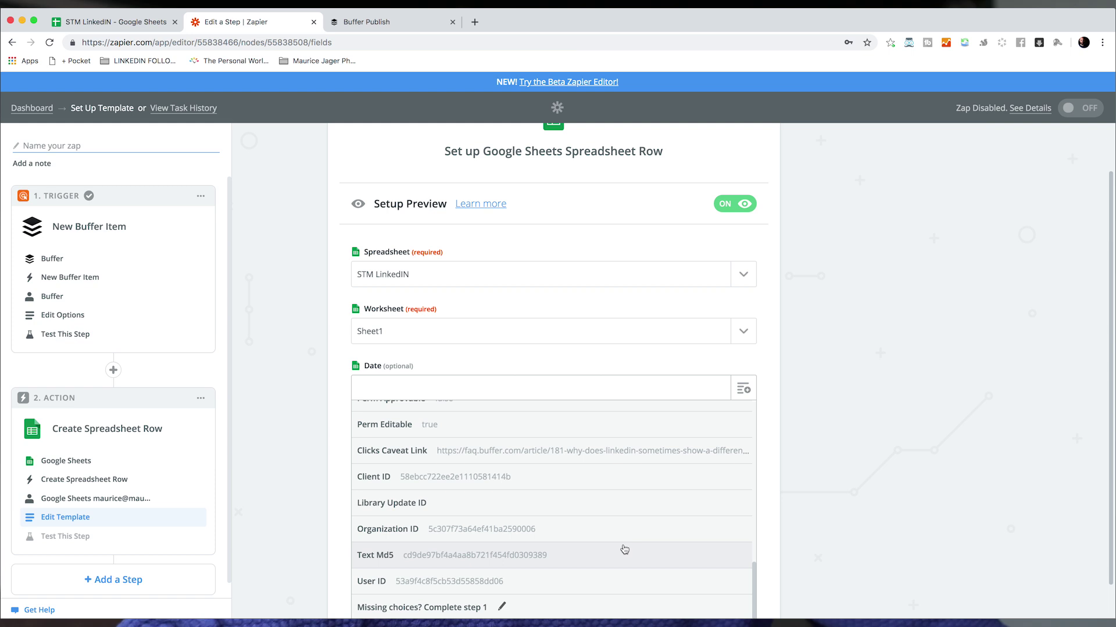
pyautogui.scroll(8, 625, 549)
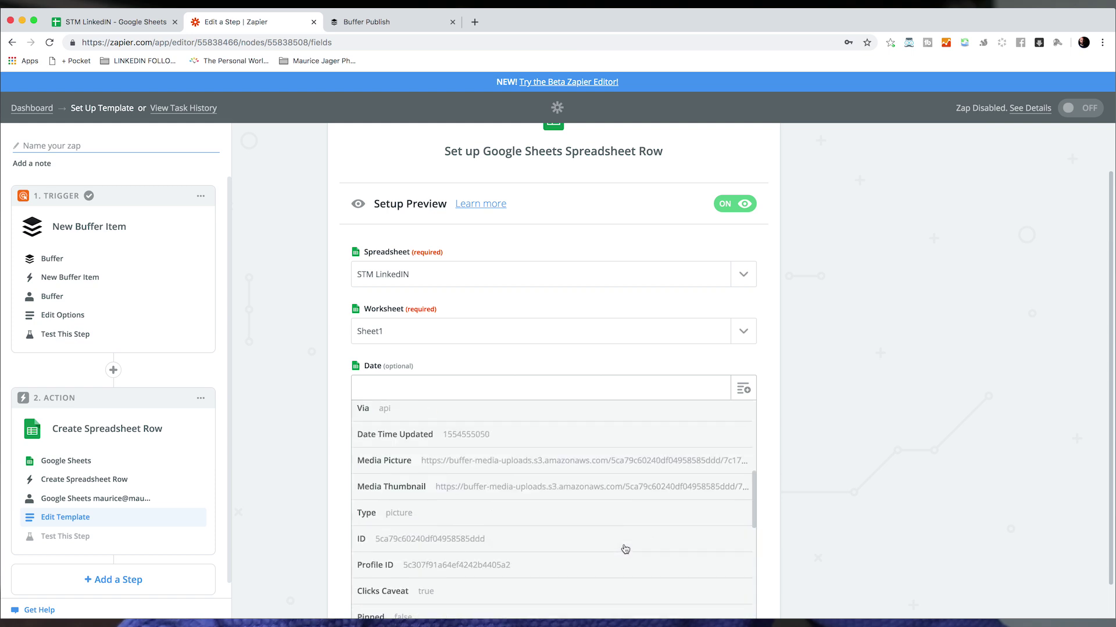
pyautogui.scroll(5, 625, 549)
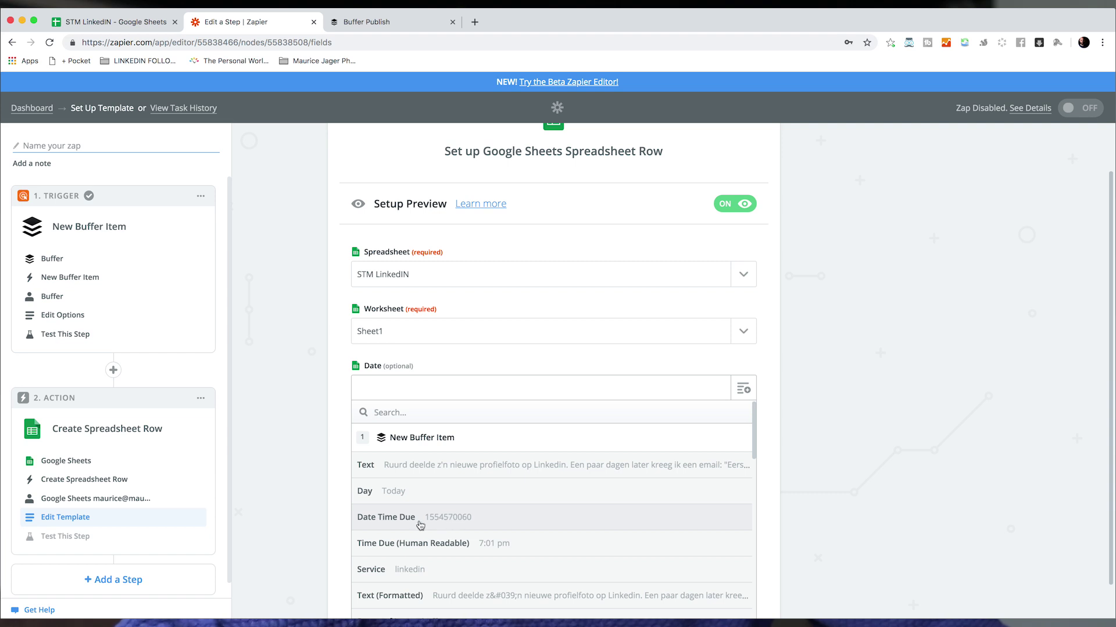
pyautogui.click(481, 523)
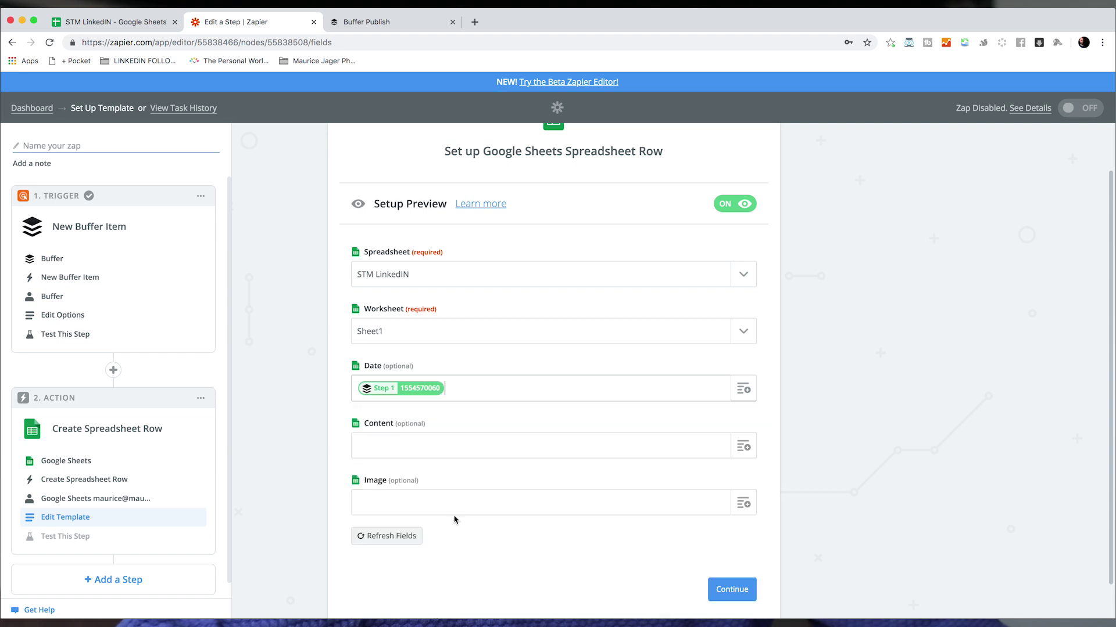
# - Map the Content column to the Buffer item's unformatted Text field
pyautogui.click(751, 404)
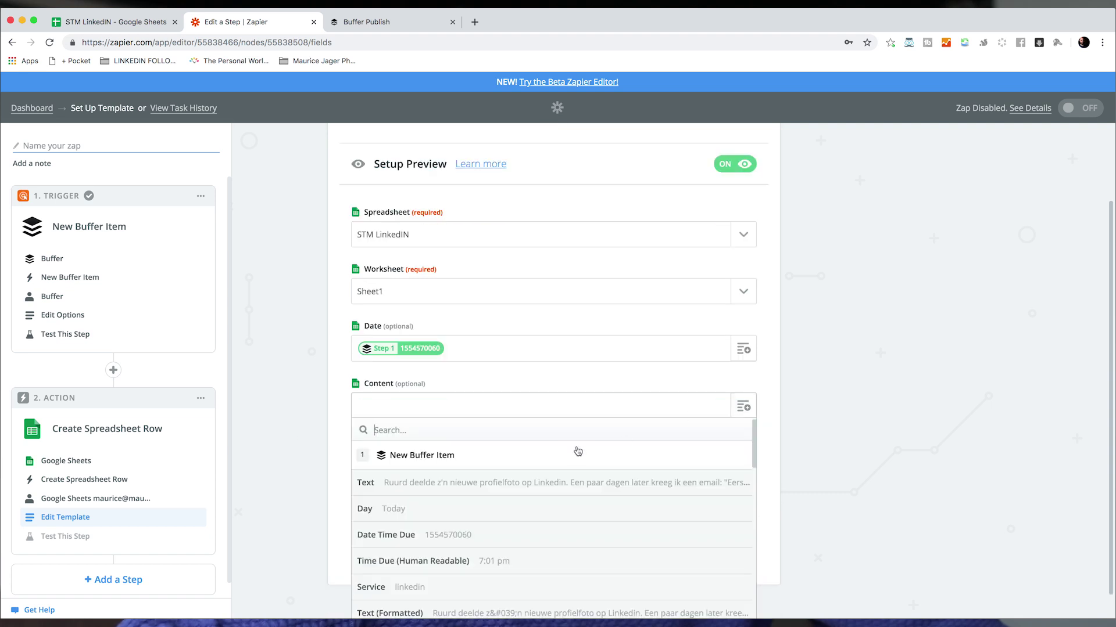
pyautogui.scroll(-1, 581, 479)
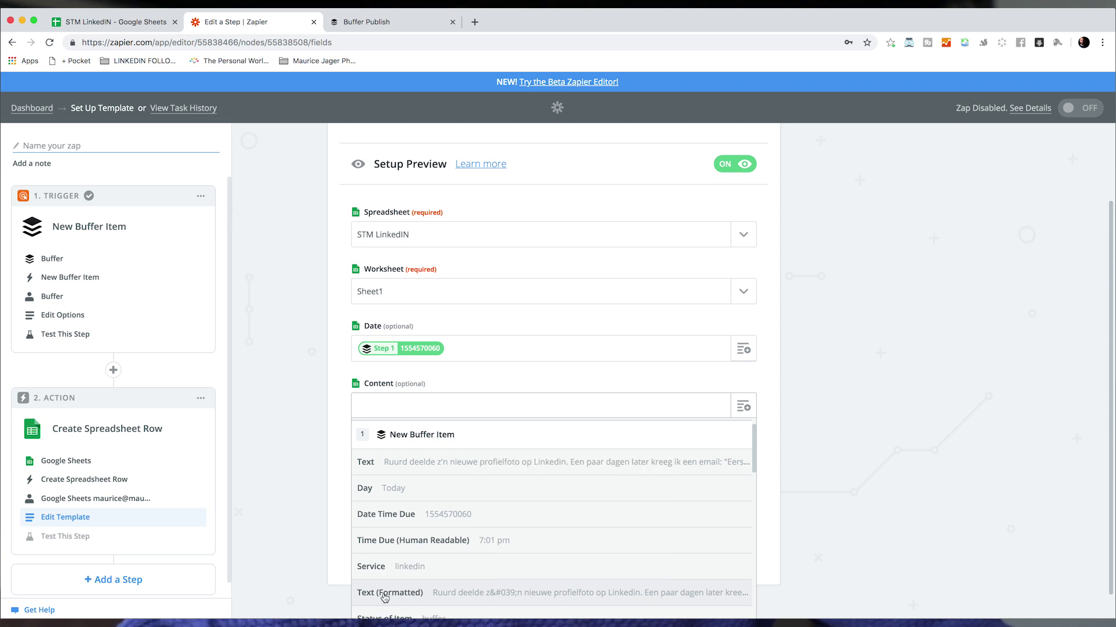
pyautogui.click(389, 464)
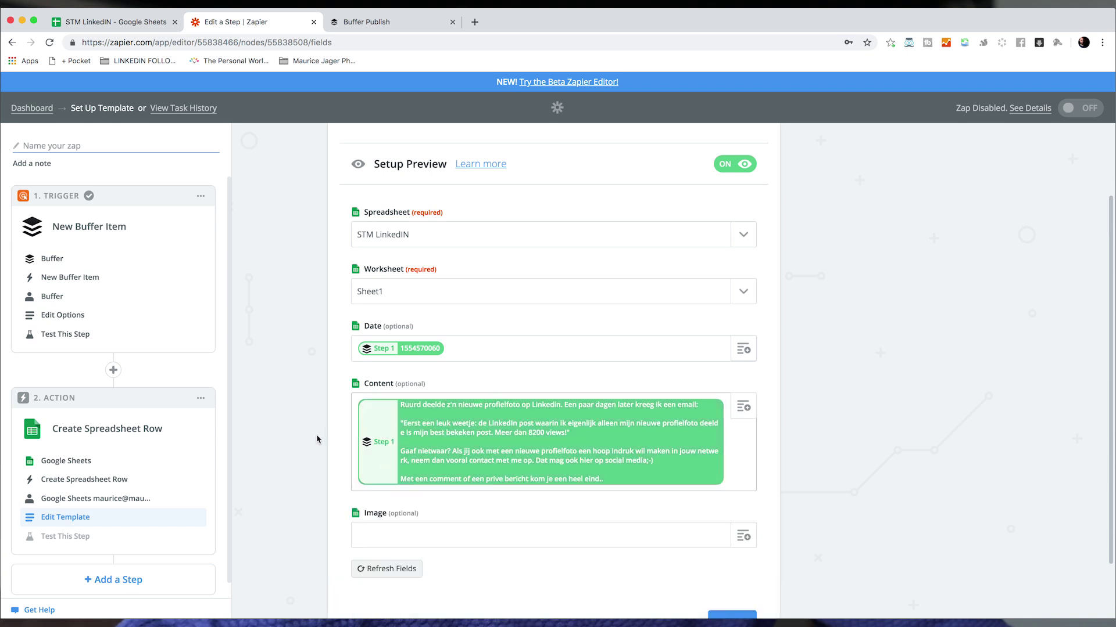
# - Map the Image column to the Buffer item's Media Picture field
pyautogui.scroll(-2, 843, 511)
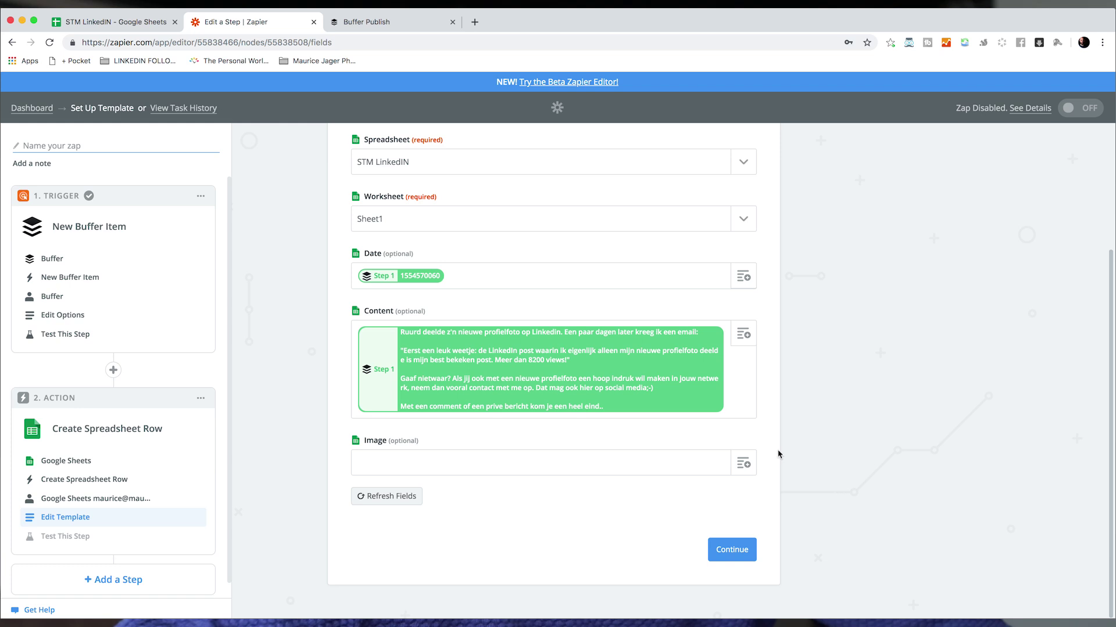
pyautogui.click(743, 463)
pyautogui.scroll(-3, 629, 533)
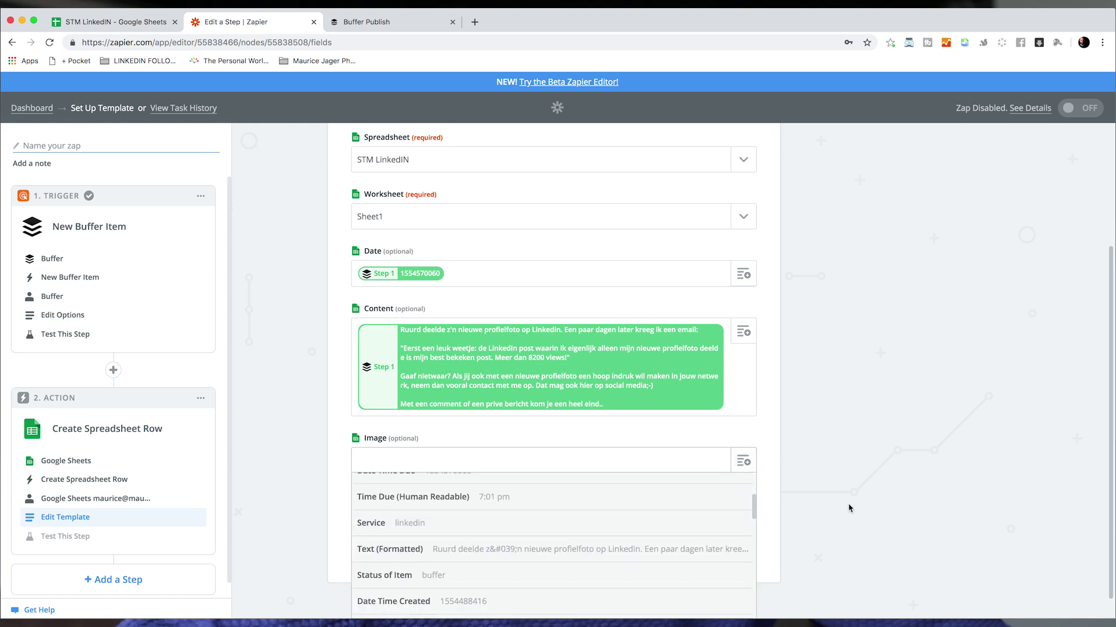
pyautogui.scroll(-3, 813, 499)
pyautogui.scroll(-1, 608, 469)
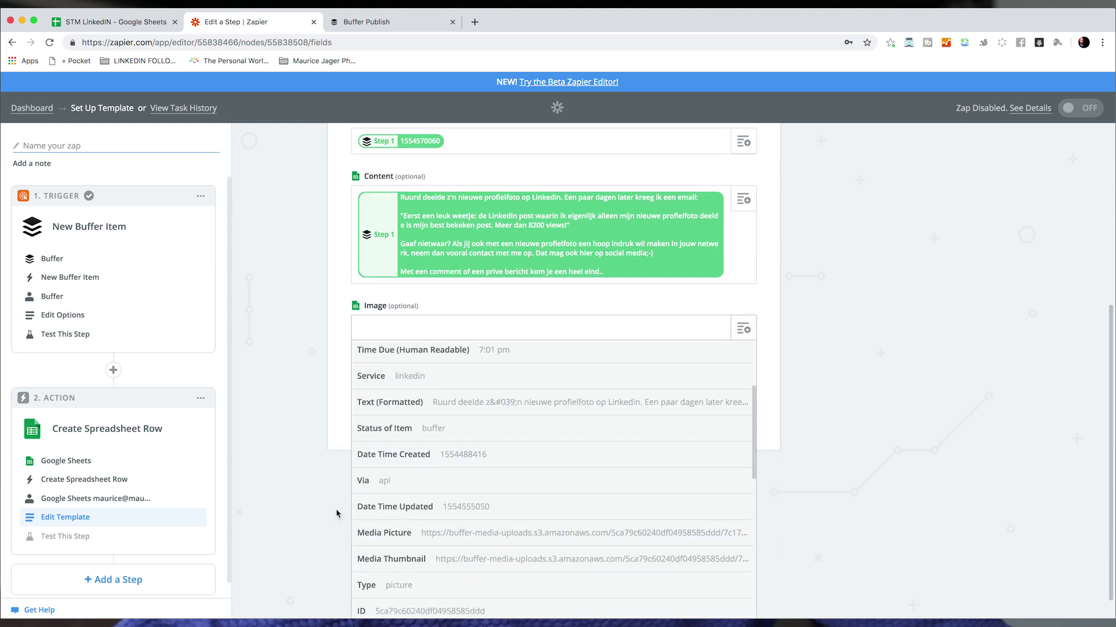
pyautogui.click(510, 536)
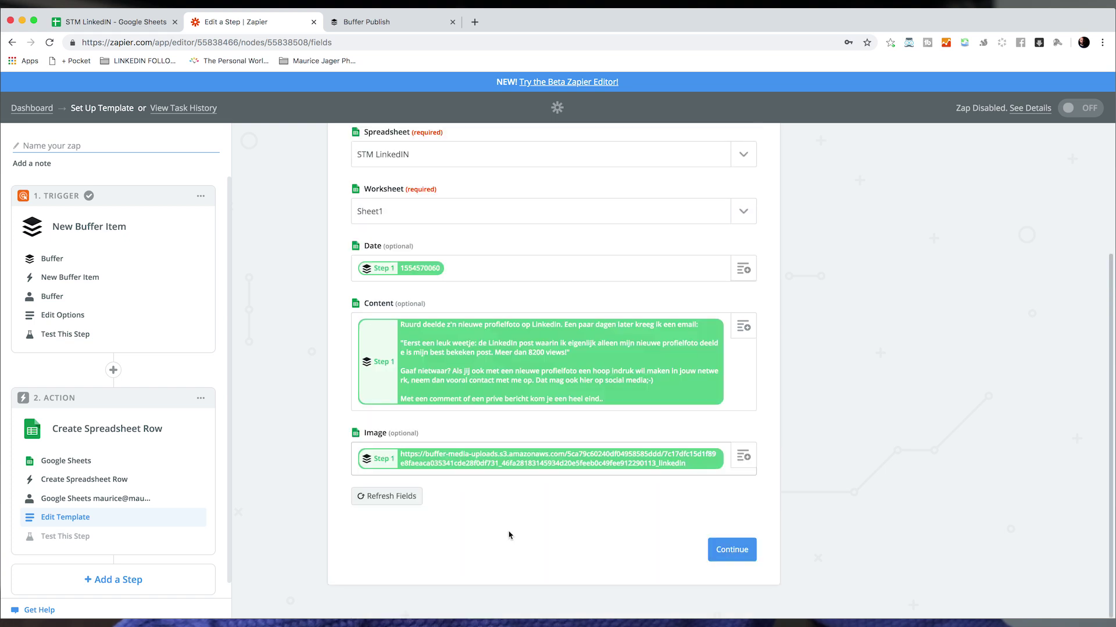
# - Accept the row template and send a test spreadsheet row to Google Sheets
pyautogui.click(733, 553)
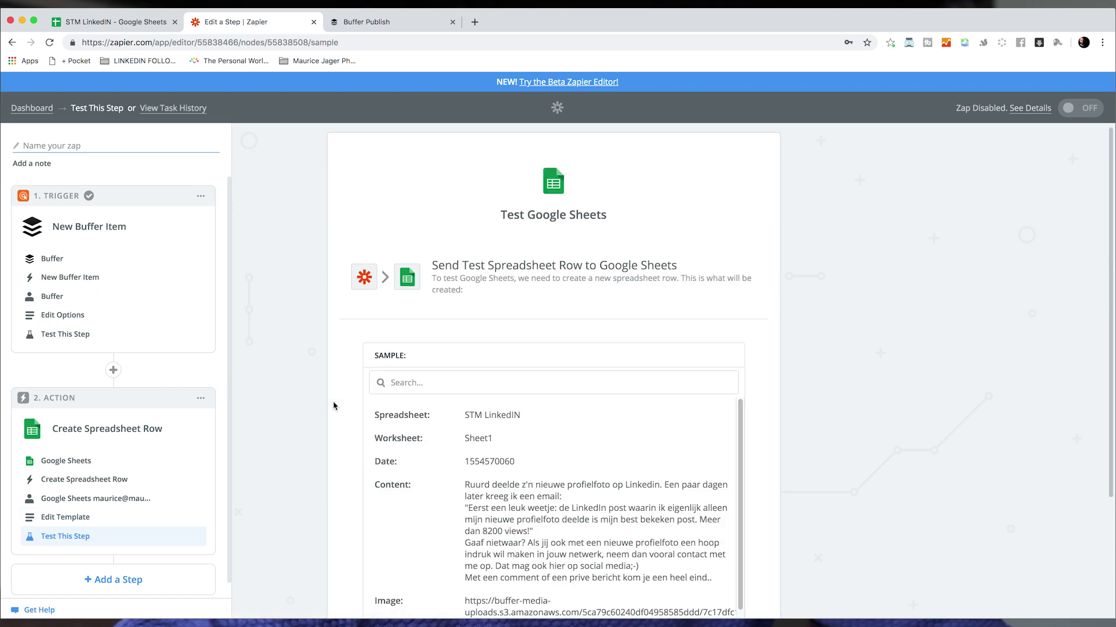
pyautogui.scroll(-3, 334, 405)
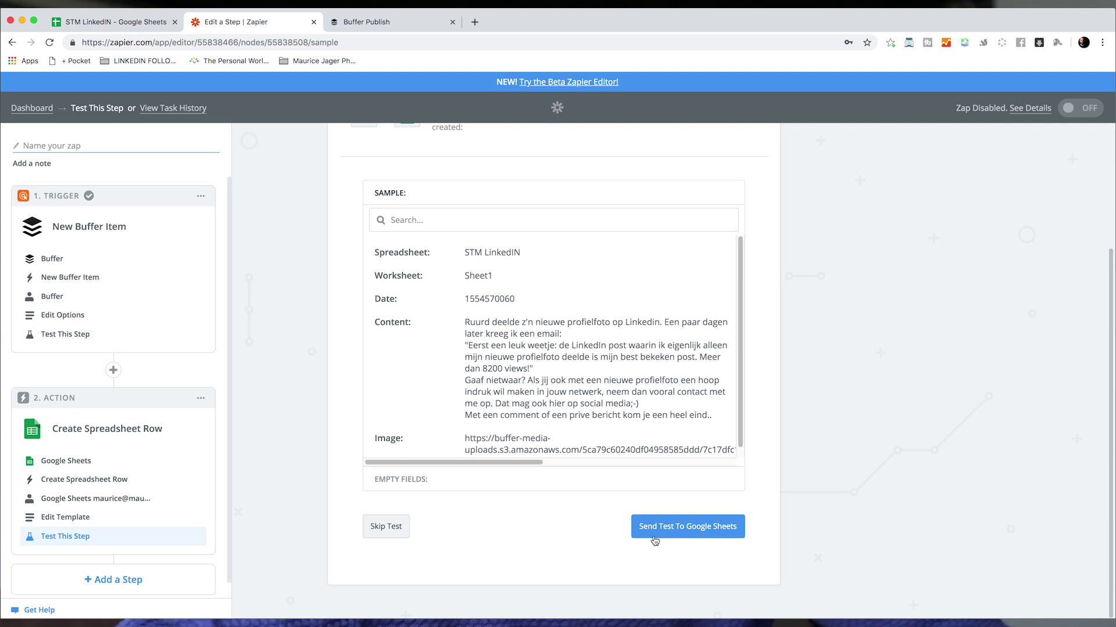
pyautogui.click(724, 531)
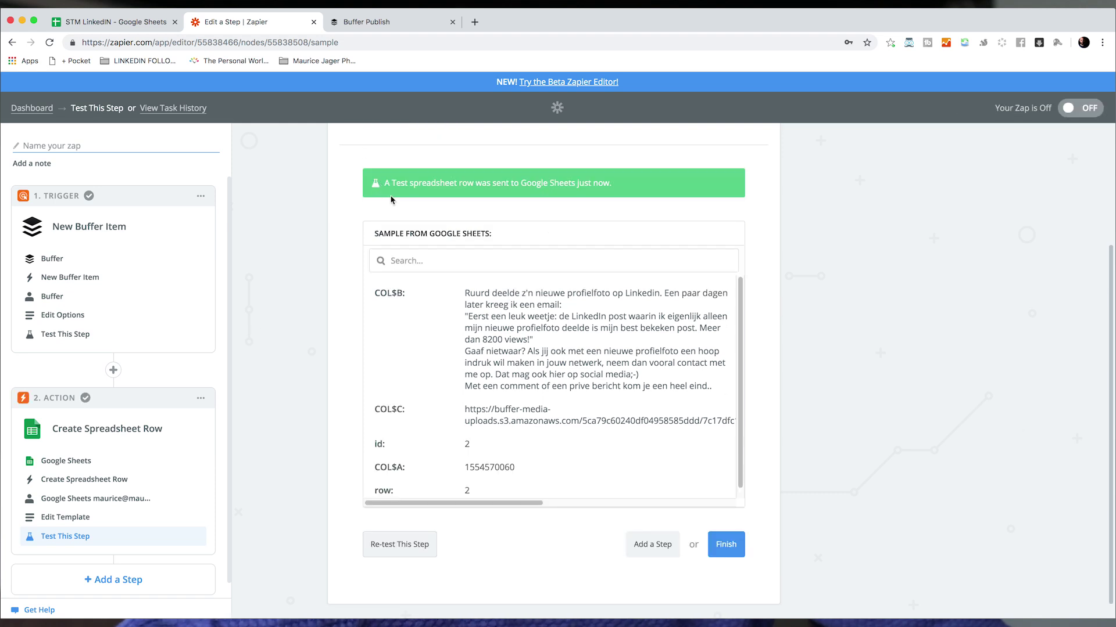
# - Switch to the STM LinkedIN sheet and examine the test row's Date, Content and Image cells, enlarging the formula bar to read the text
pyautogui.click(135, 22)
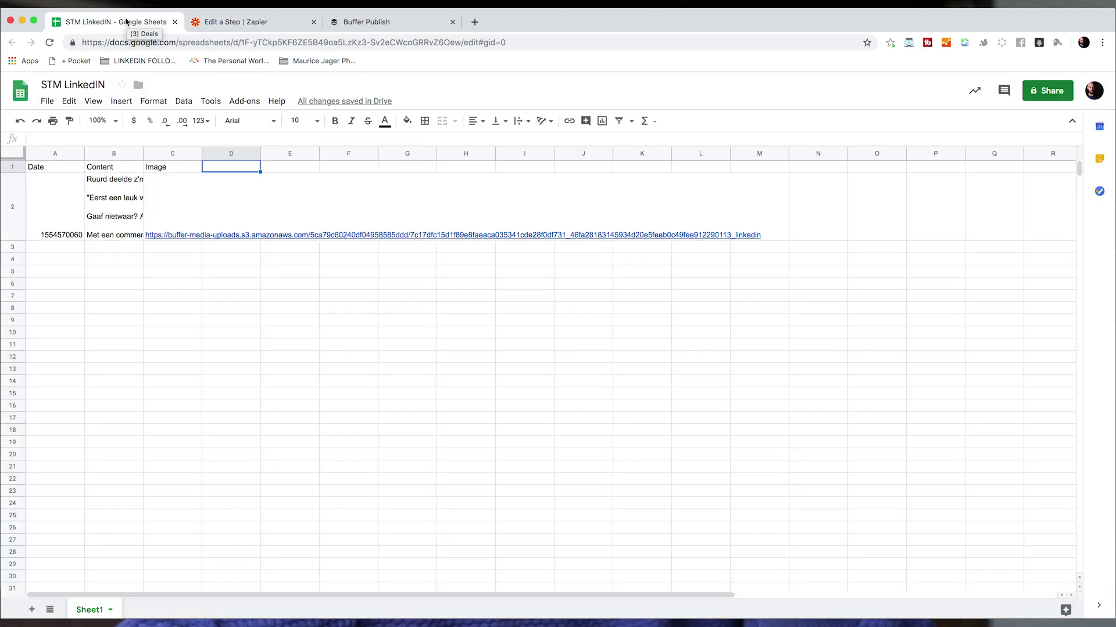
pyautogui.click(57, 221)
pyautogui.click(110, 217)
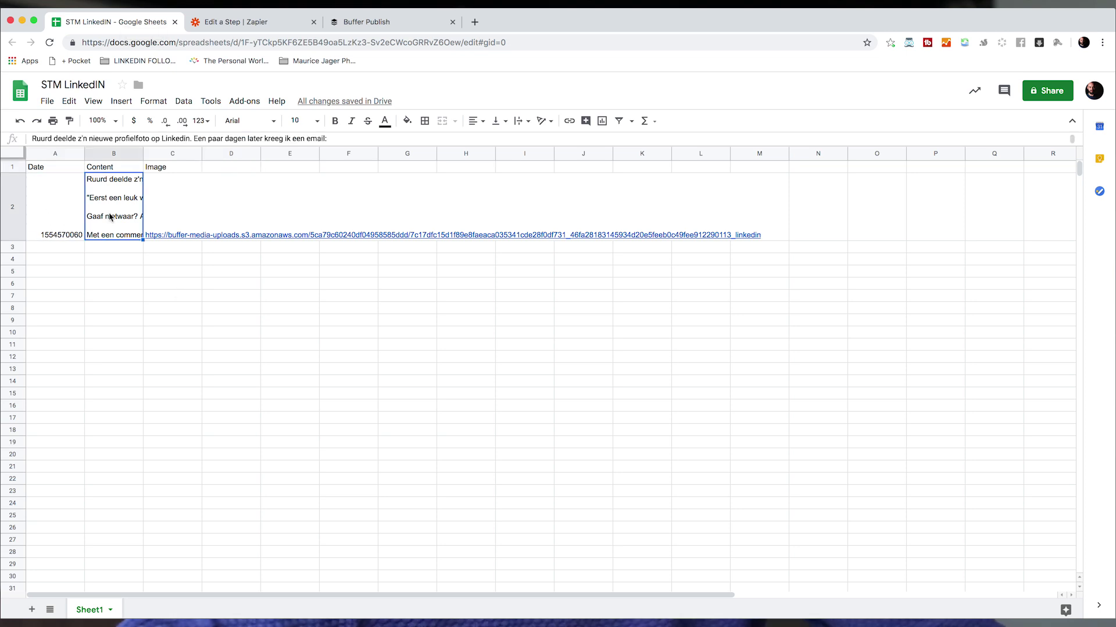
pyautogui.moveTo(259, 145); pyautogui.dragTo(264, 253)
pyautogui.click(165, 311)
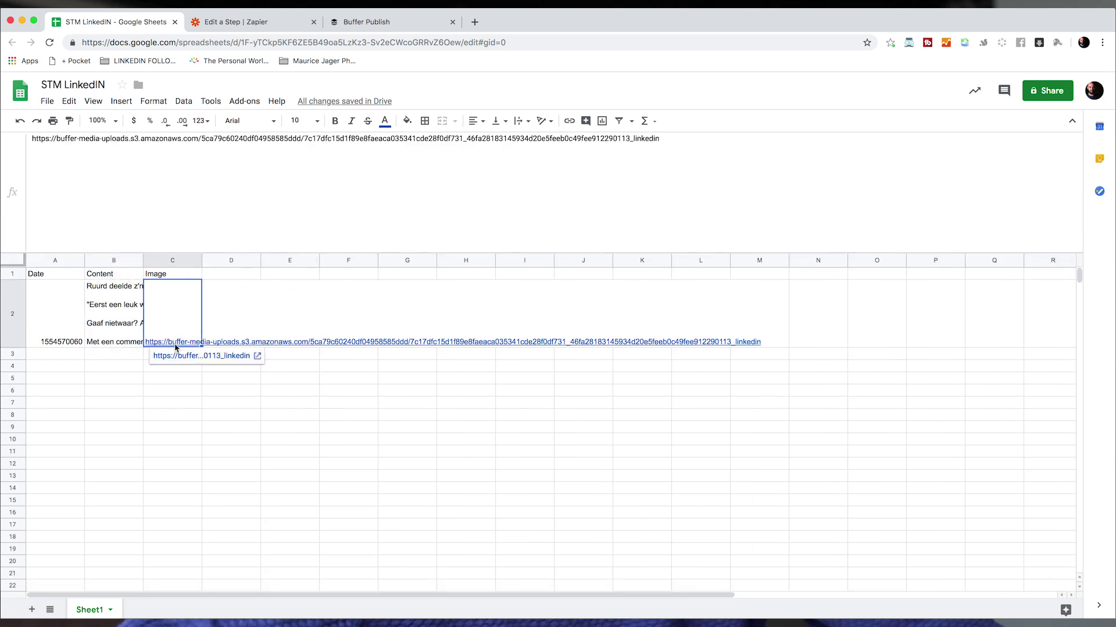
# - Copy the image URL from cell C2, view the picture in a new browser tab and close that tab
pyautogui.click(184, 141)
pyautogui.hotkey('ctrl', 'a')
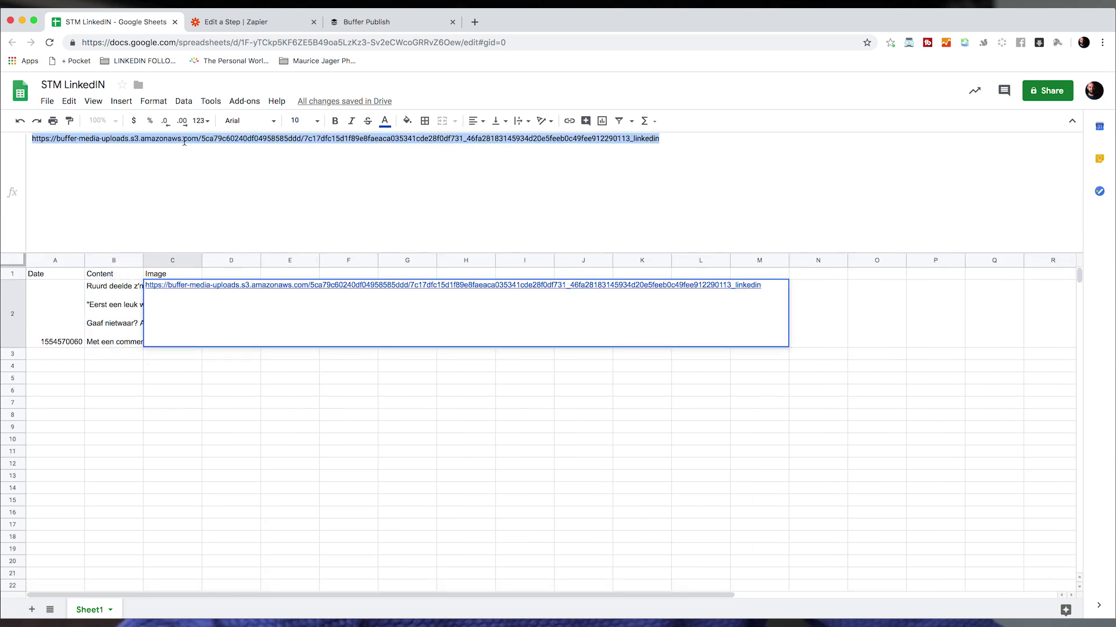
pyautogui.click(475, 23)
pyautogui.press('super+v')
pyautogui.press('Return')
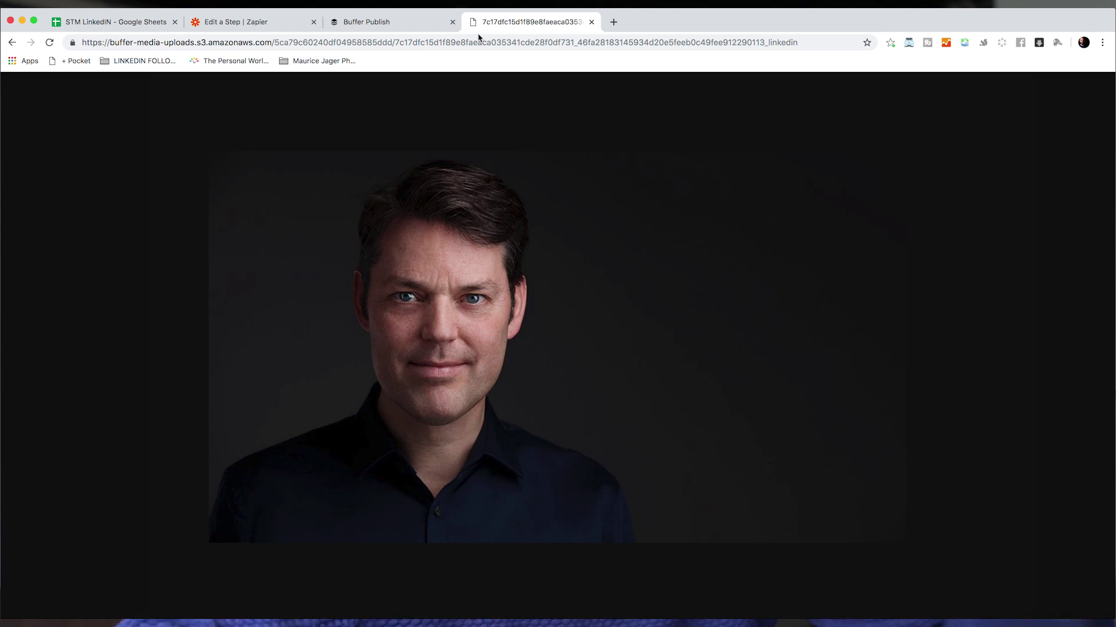
pyautogui.press('super+w')
# - Return to Zapier, finish the setup, name the Zap "Buffer --> Google Sheet Content Library" and turn it on
pyautogui.click(261, 23)
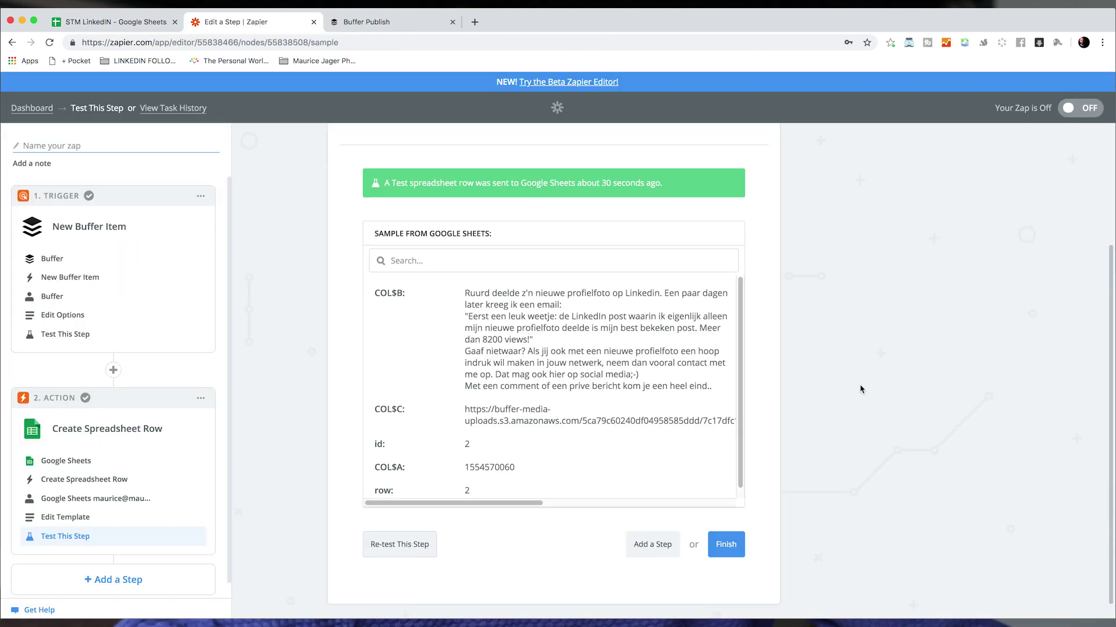
pyautogui.click(725, 547)
pyautogui.click(520, 263)
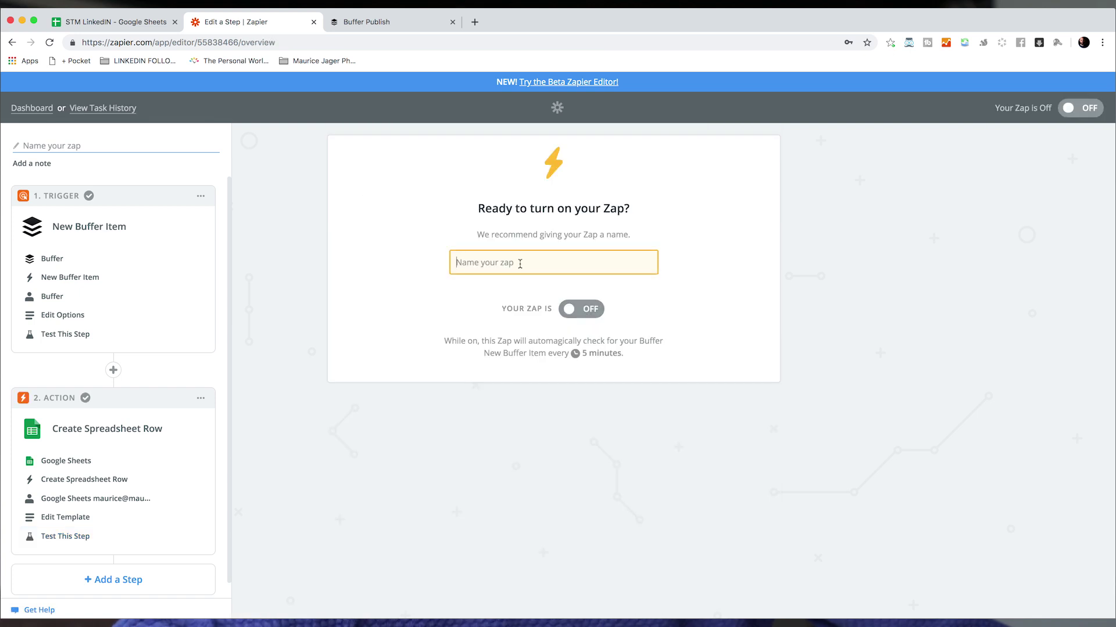
pyautogui.write('Buf')
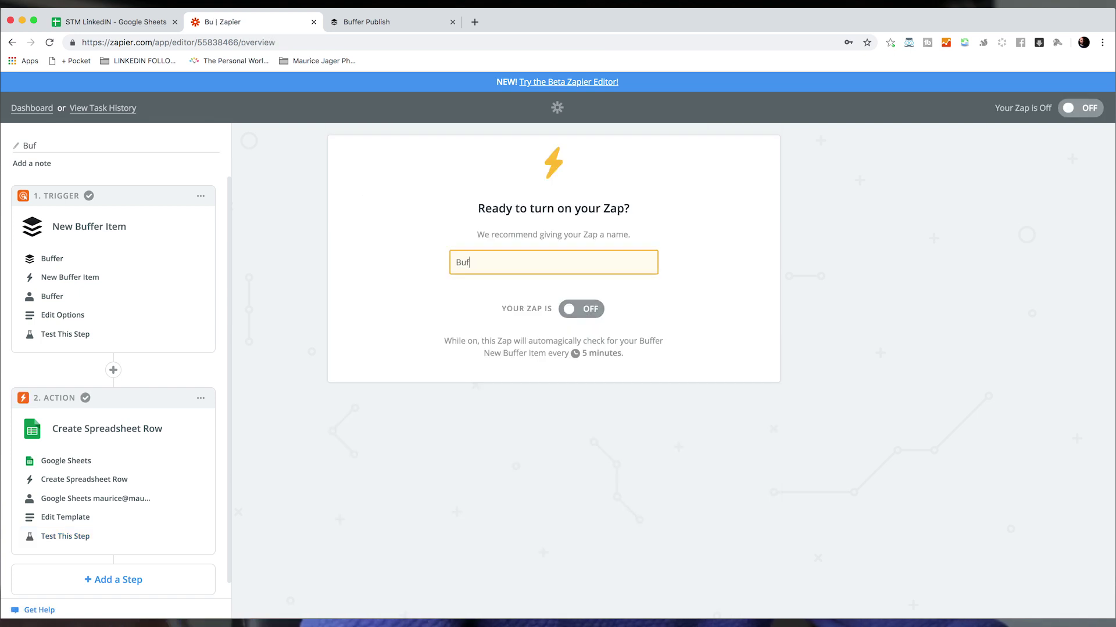
pyautogui.write('fer --> Google S')
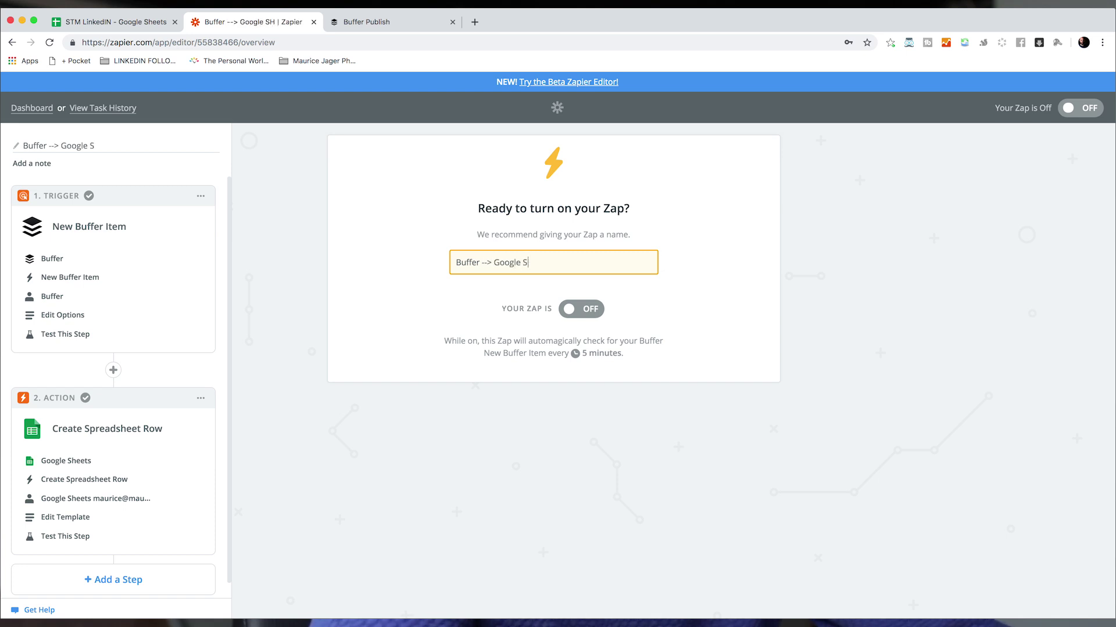
pyautogui.write('heet Conte')
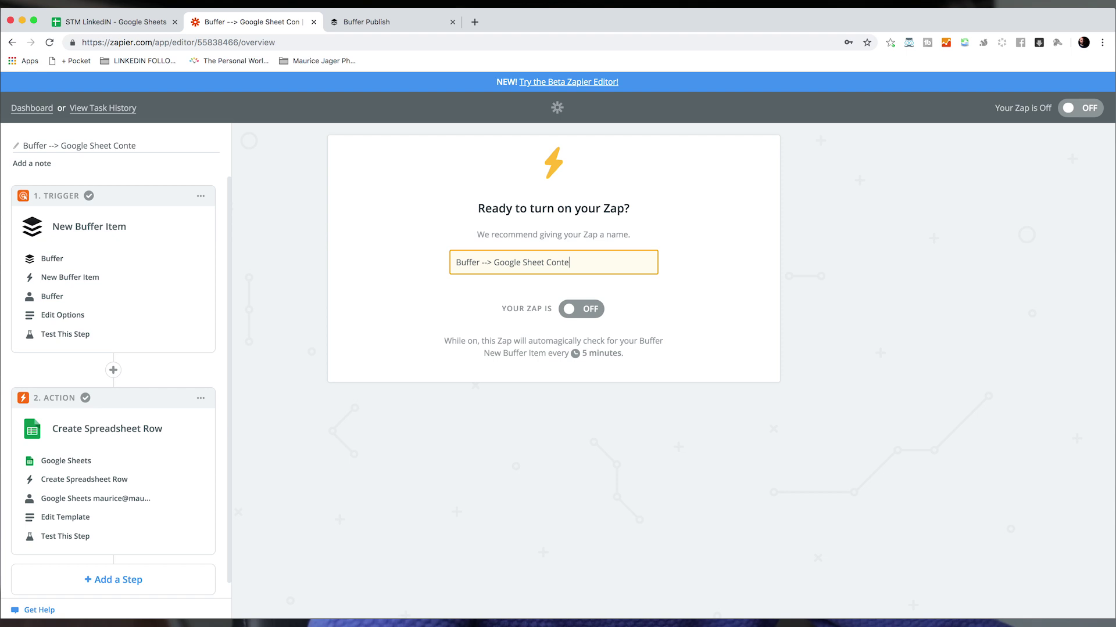
pyautogui.write('nt Library')
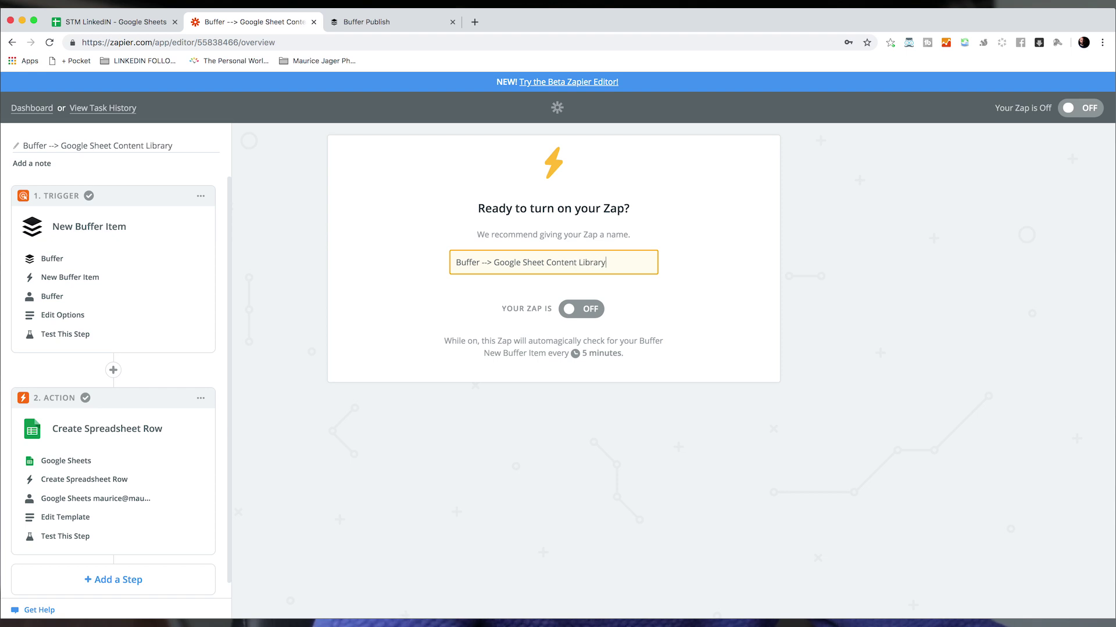
pyautogui.click(574, 307)
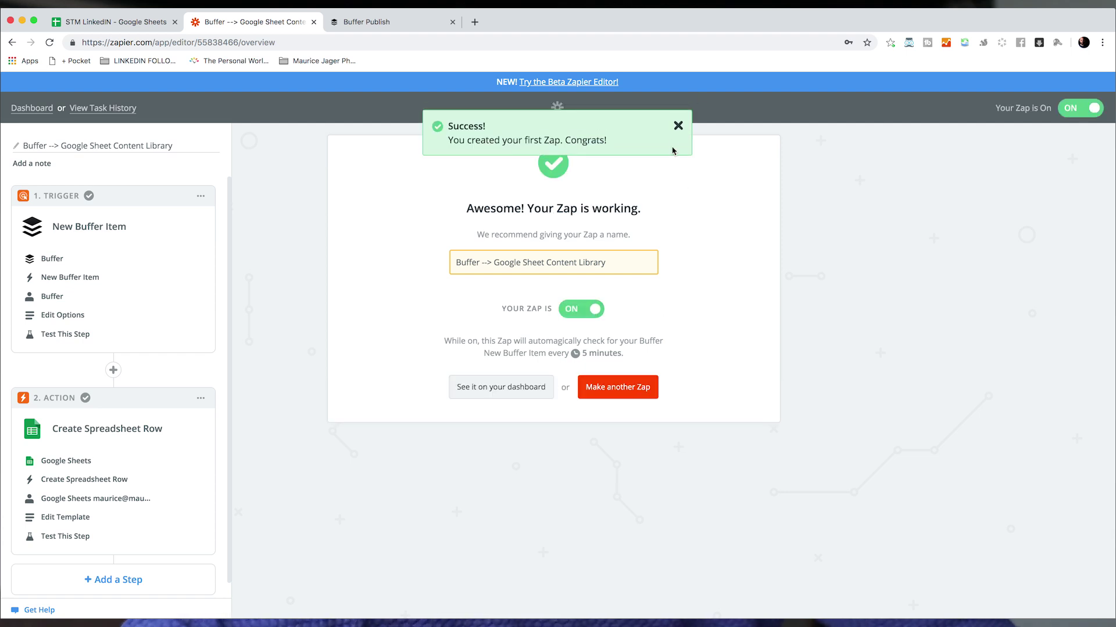
# - Open the Zapier dashboard from the finished Zap, and switch to the STM LinkedIN sheet to select empty cell C3
pyautogui.click(678, 127)
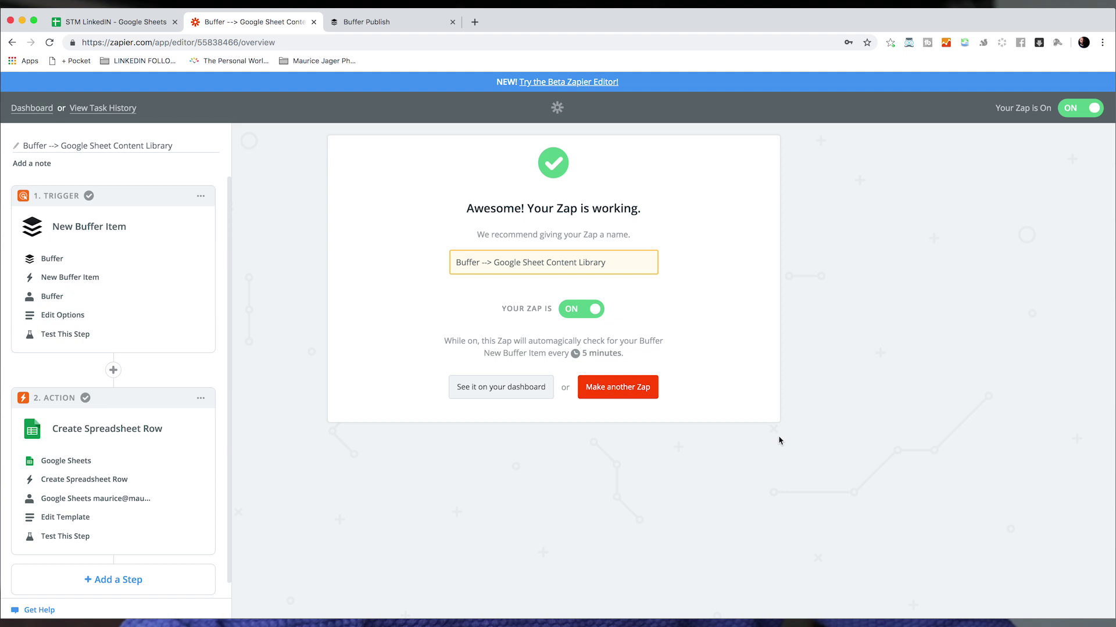
pyautogui.click(511, 386)
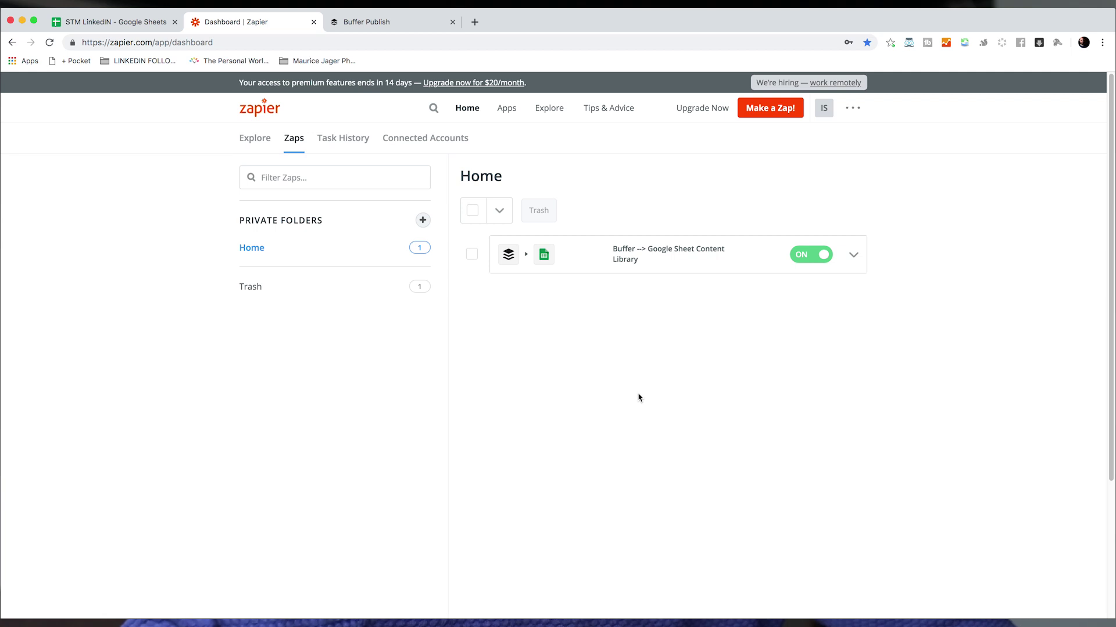
pyautogui.click(125, 27)
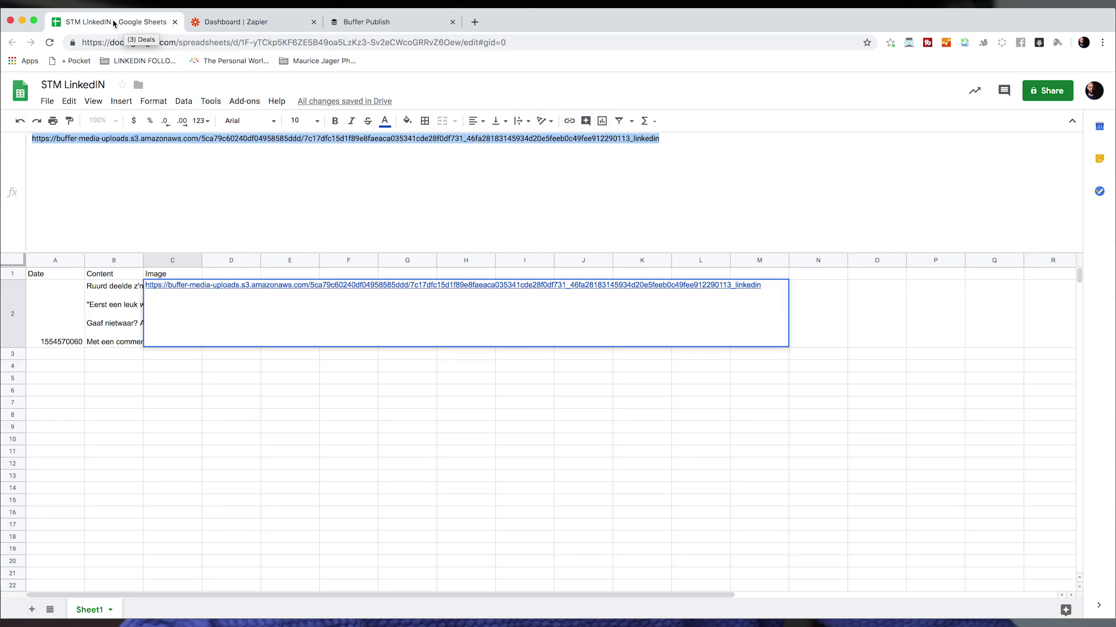
pyautogui.click(186, 357)
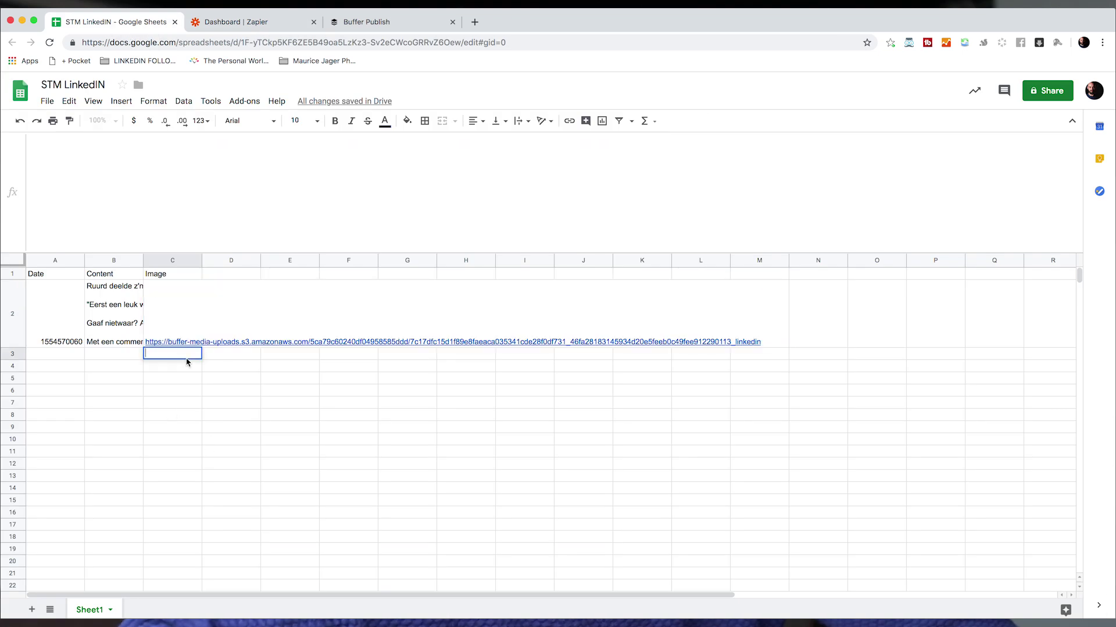
# - Switch to Buffer and compose a new LinkedIn post with the text "Testpost this for our content library"
pyautogui.click(416, 23)
pyautogui.click(275, 137)
pyautogui.tripleClick(495, 173)
pyautogui.click(496, 175)
pyautogui.press('super+a')
pyautogui.write('Tes')
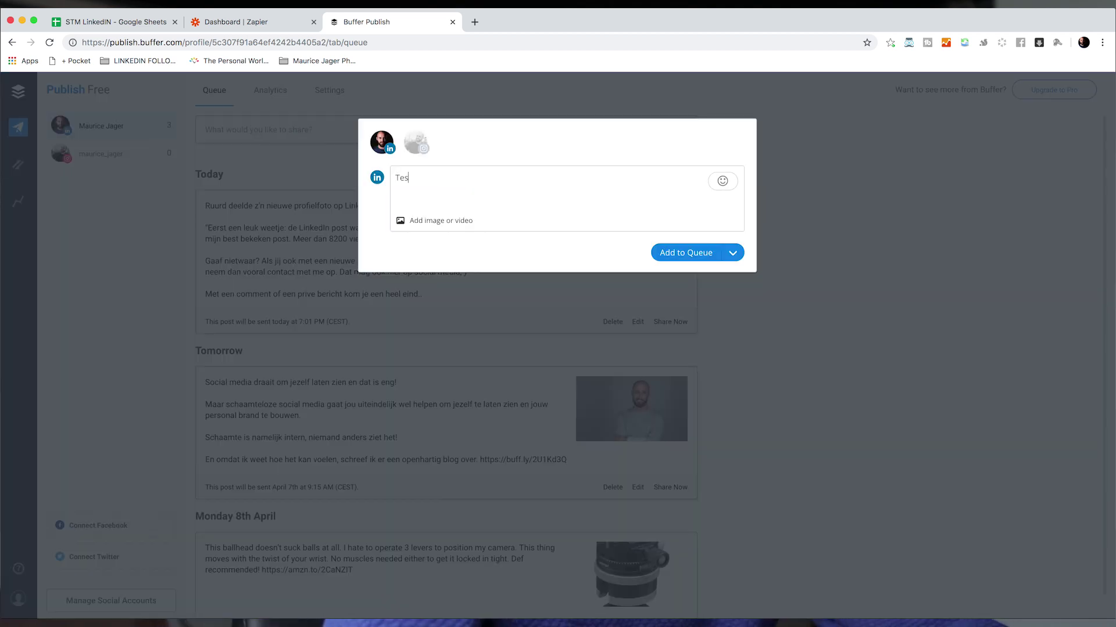
pyautogui.write('tpost this for our')
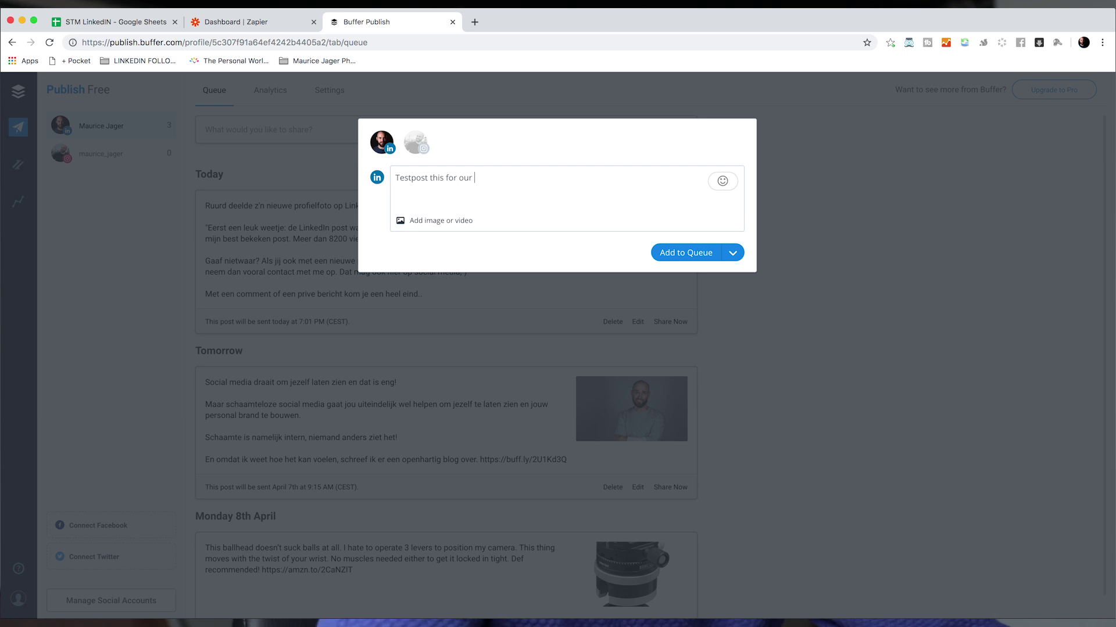
pyautogui.write(' content library')
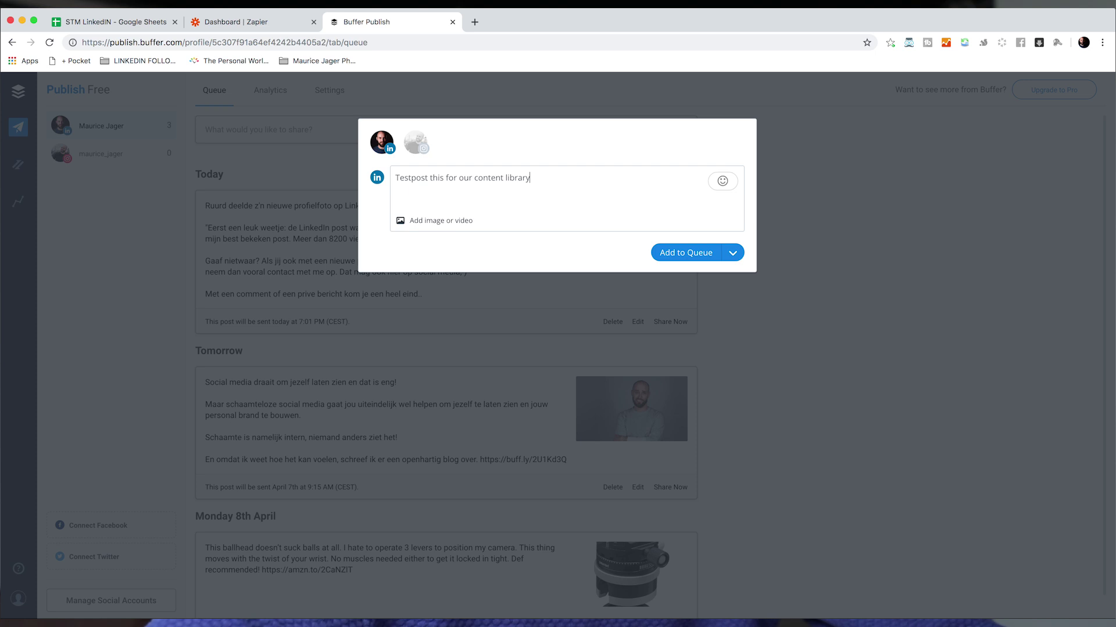
# - Attach the "SCREW the METADATA LINKEDIN" image to the test post and add the post to the queue
pyautogui.click(441, 222)
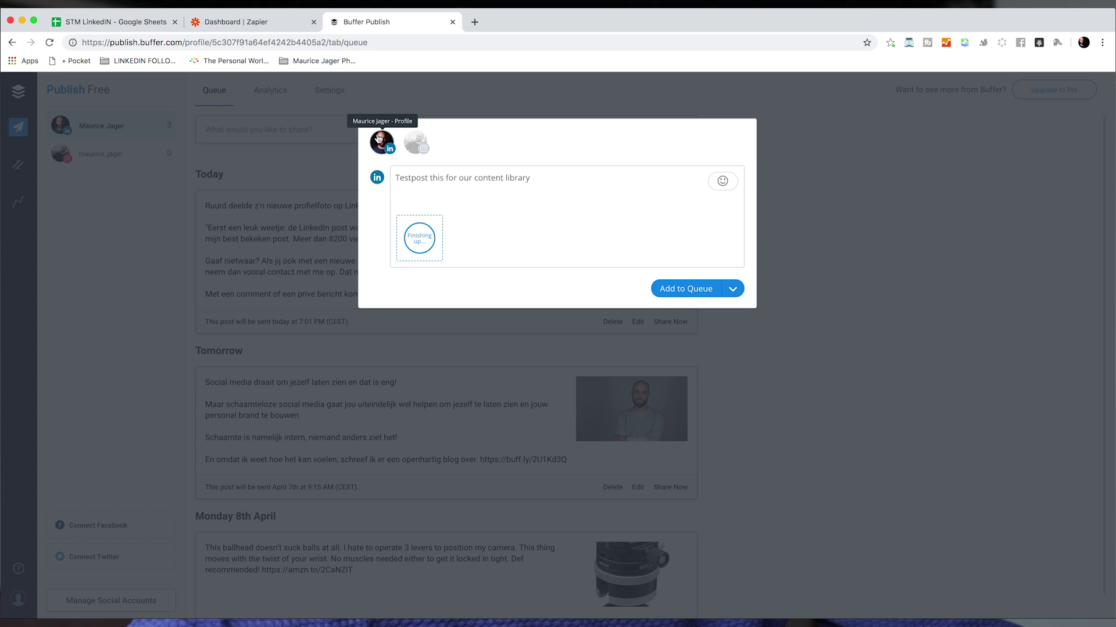
pyautogui.click(699, 290)
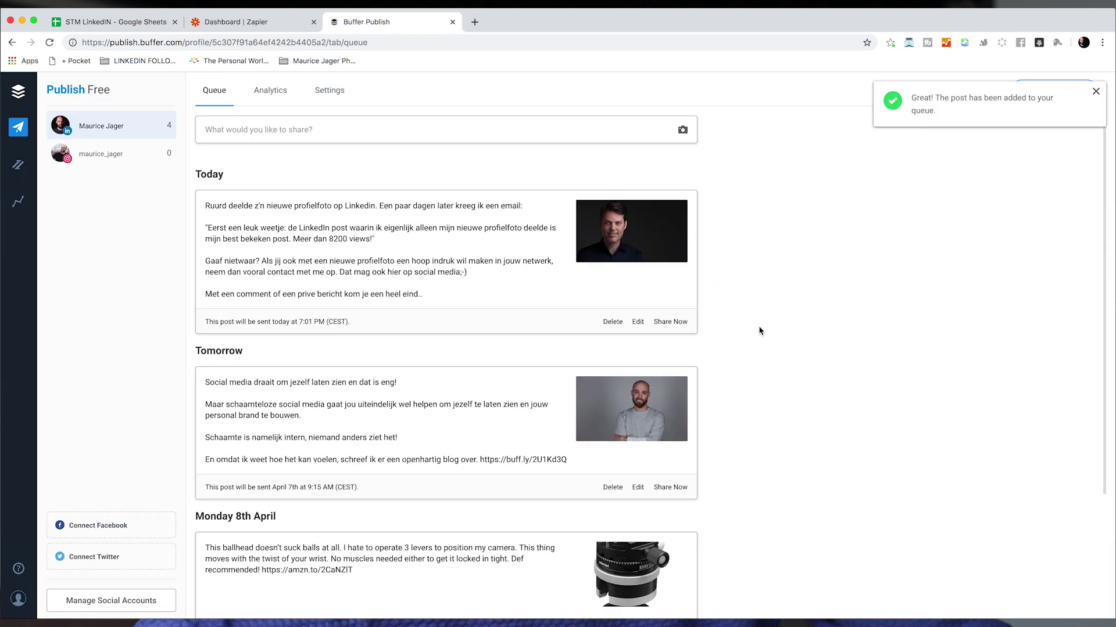
pyautogui.scroll(-5, 759, 326)
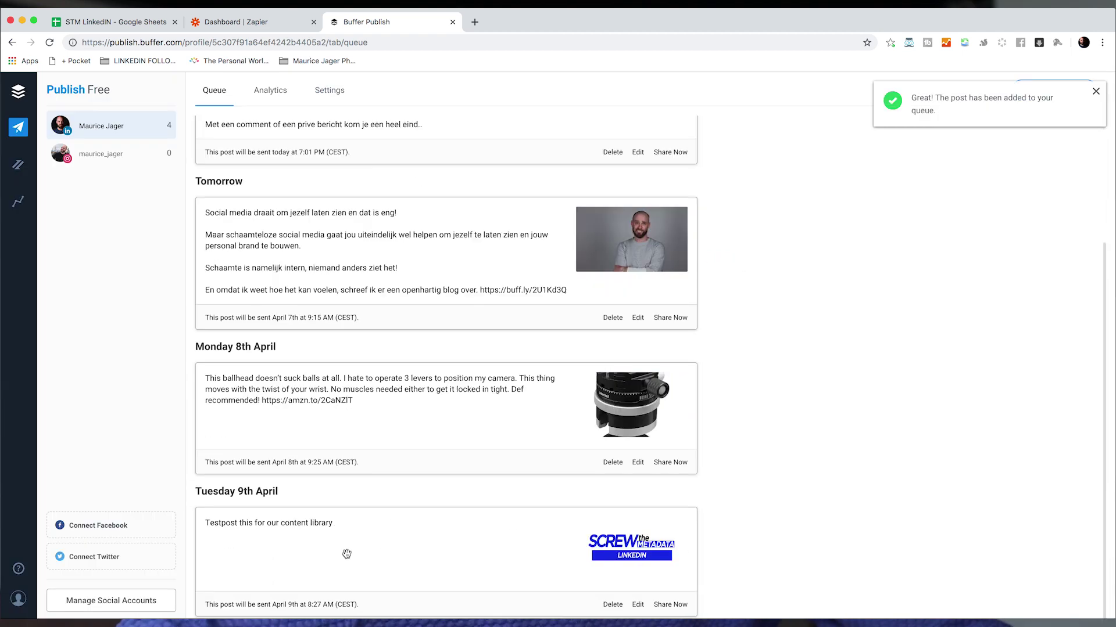
# - Return to Zapier, manually run the "Buffer --> Google Sheet Content Library" Zap, and check row 3 of the STM LinkedIN sheet
pyautogui.click(240, 23)
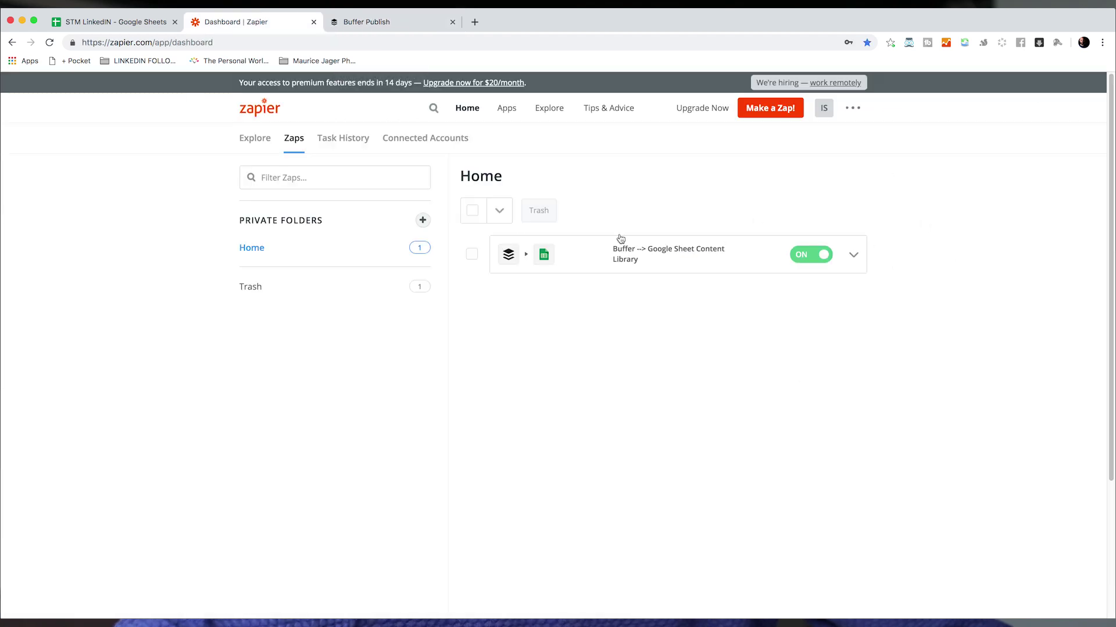
pyautogui.click(852, 258)
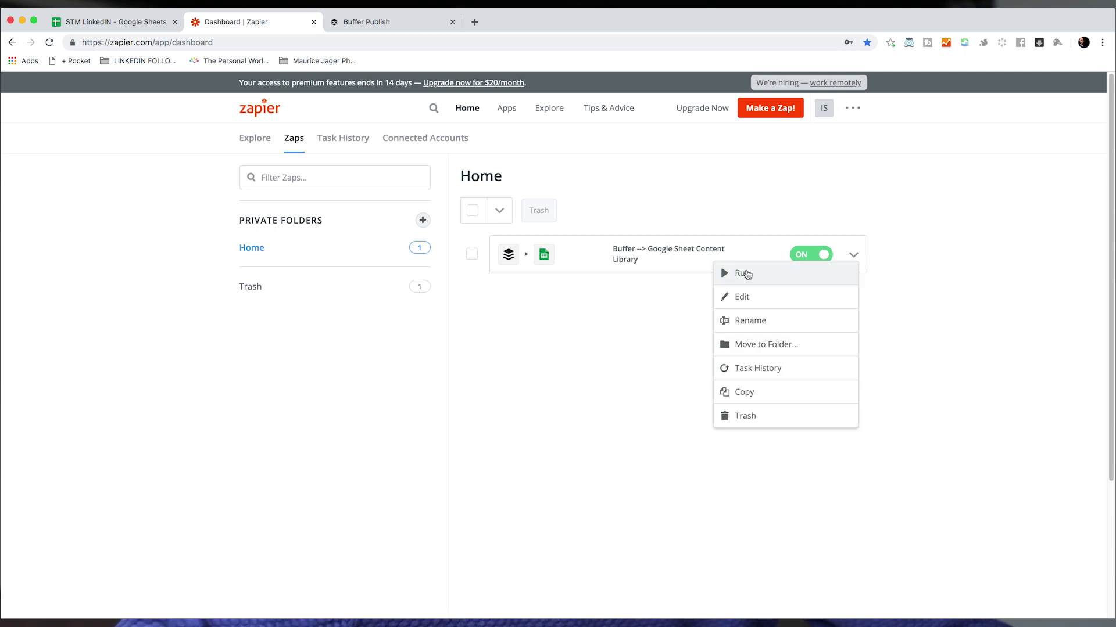
pyautogui.click(747, 275)
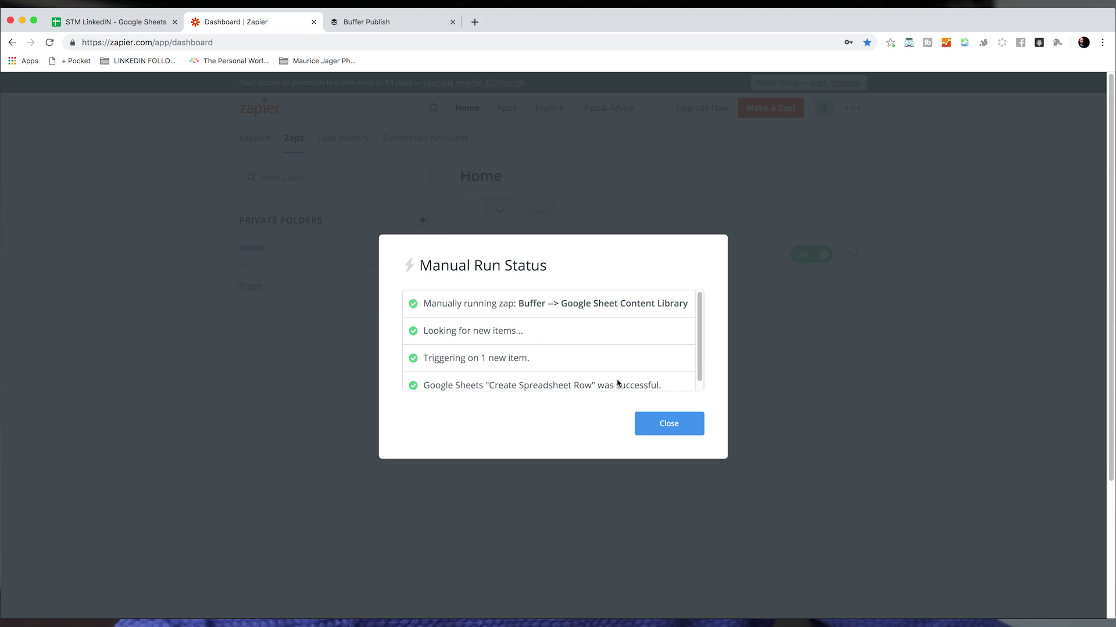
pyautogui.click(671, 424)
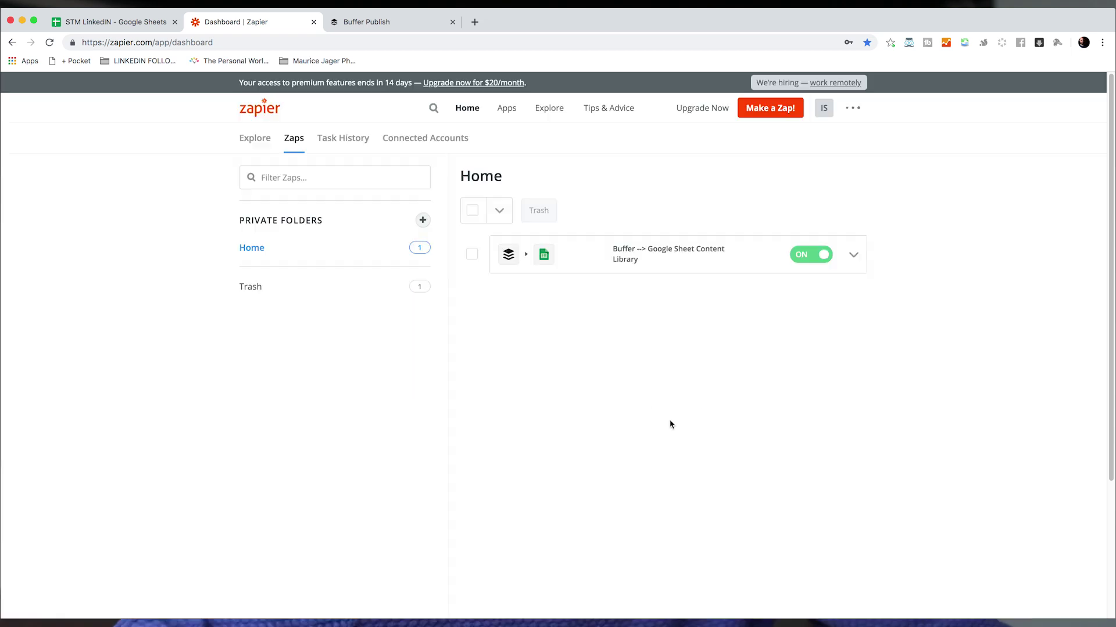
pyautogui.press('super+1')
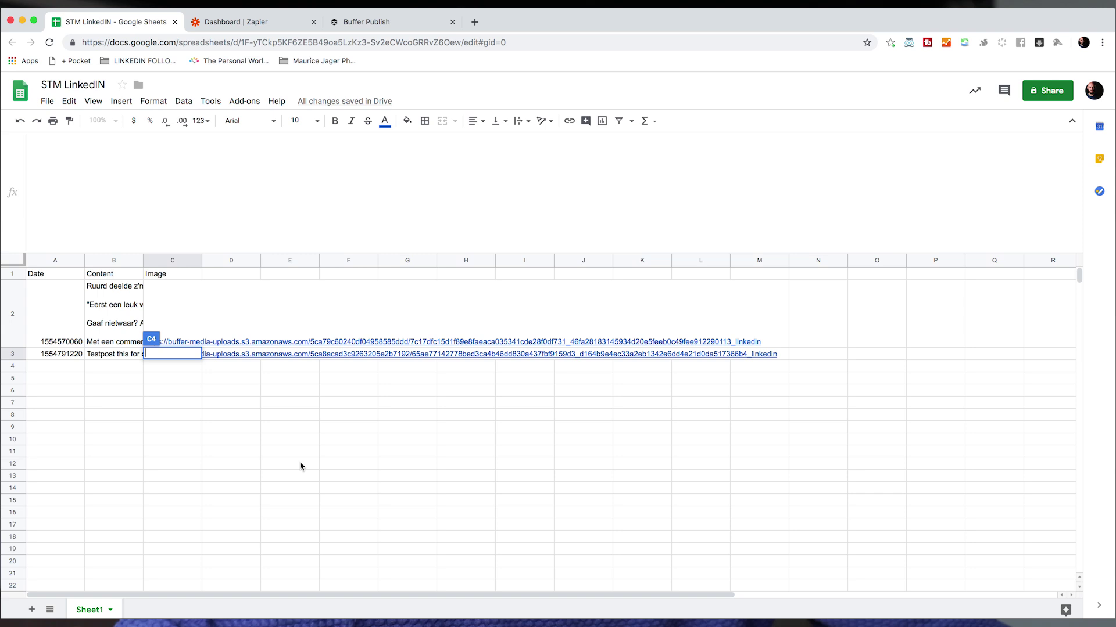